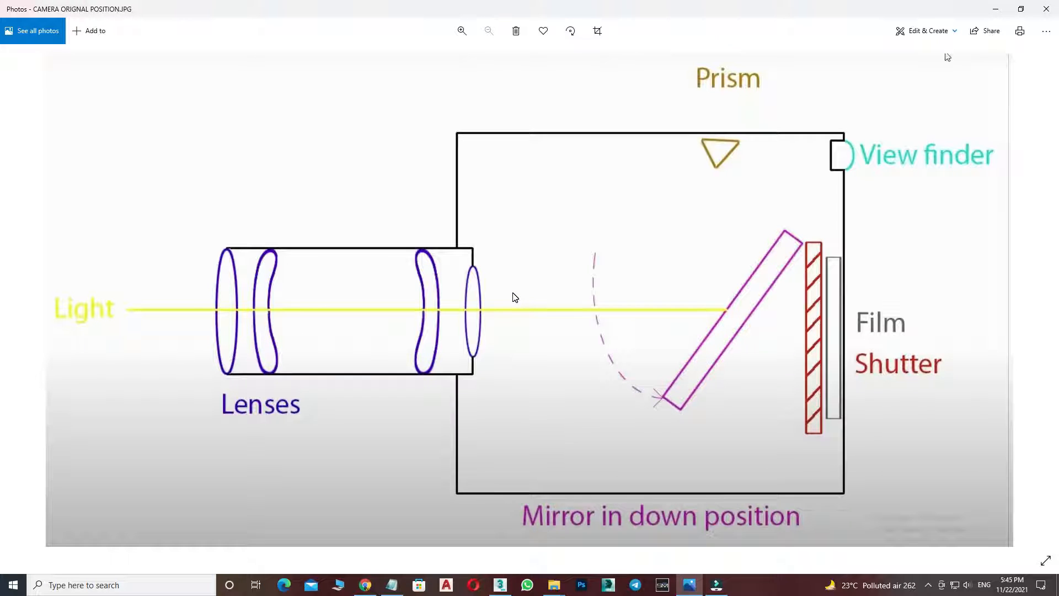
- Switch to 3ds Max, select the VRayCam001 camera and show it up close in the top wireframe view
left_click(500, 585)
right_click(450, 279)
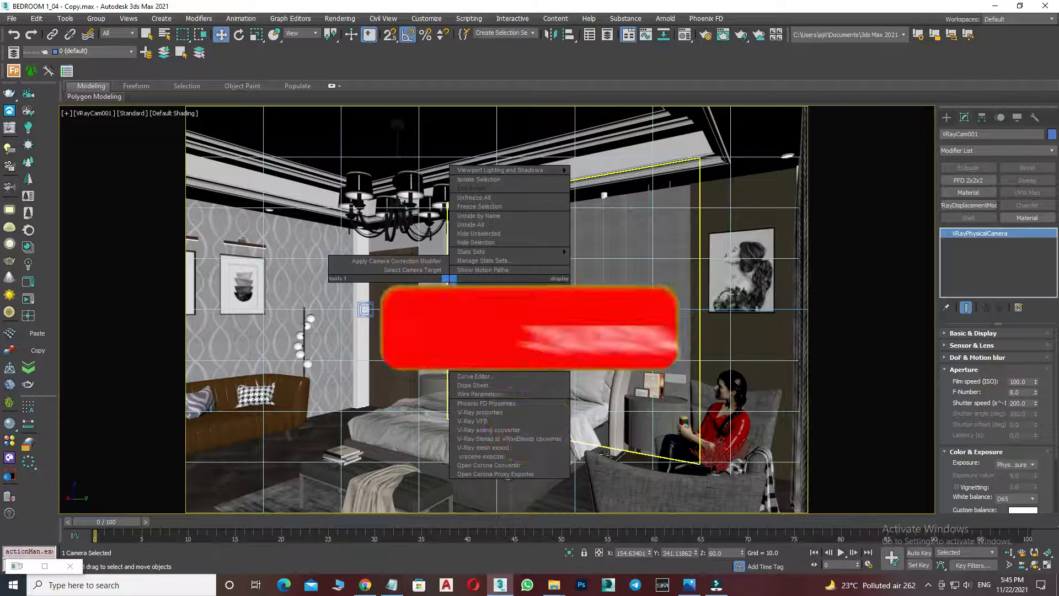
left_click(88, 114)
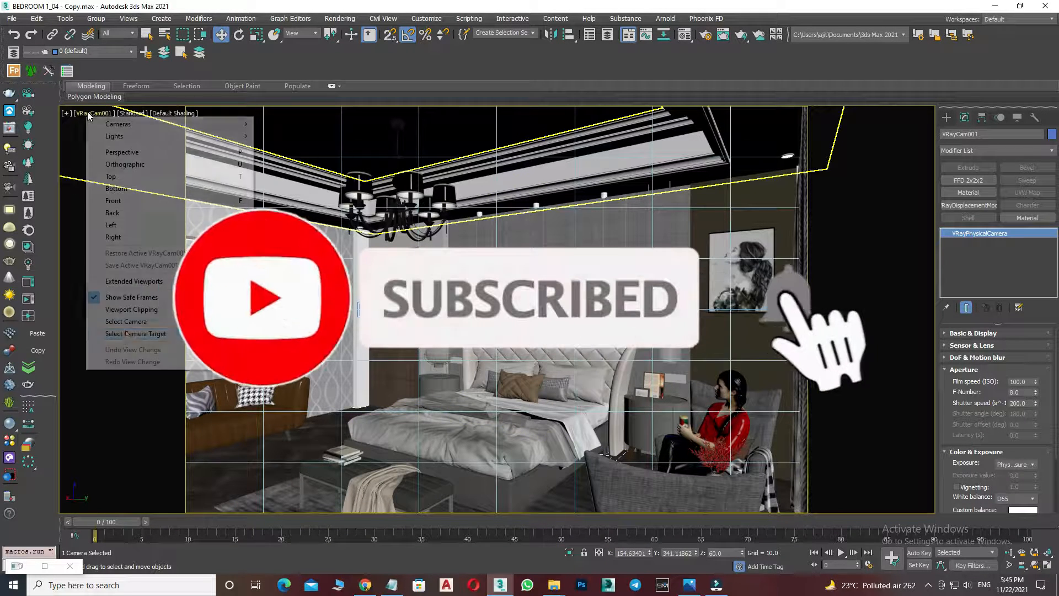
left_click(118, 321)
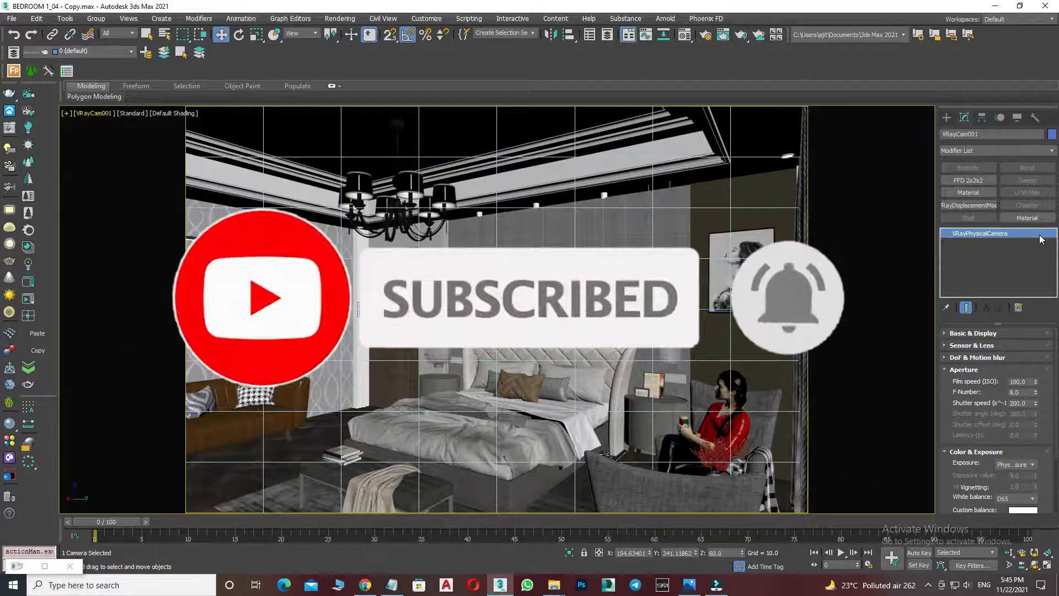
key("t")
key("z")
key("F3")
middle_click_drag(693, 270, 598, 388)
scroll(574, 292, "up", 5)
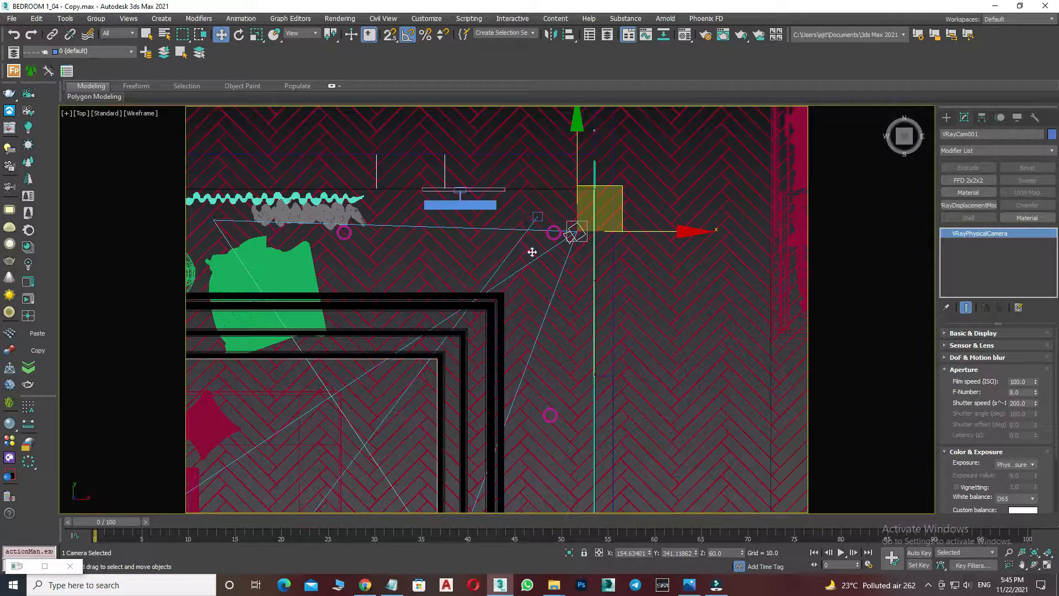
- Display the V-Ray camera types available for creating a new camera
left_click(946, 117)
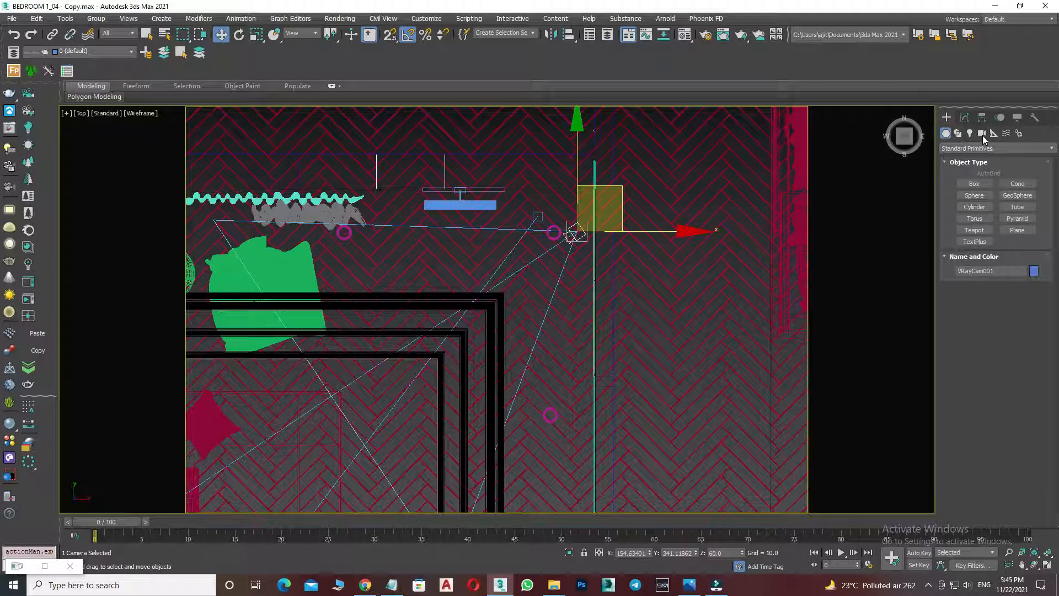
left_click(982, 134)
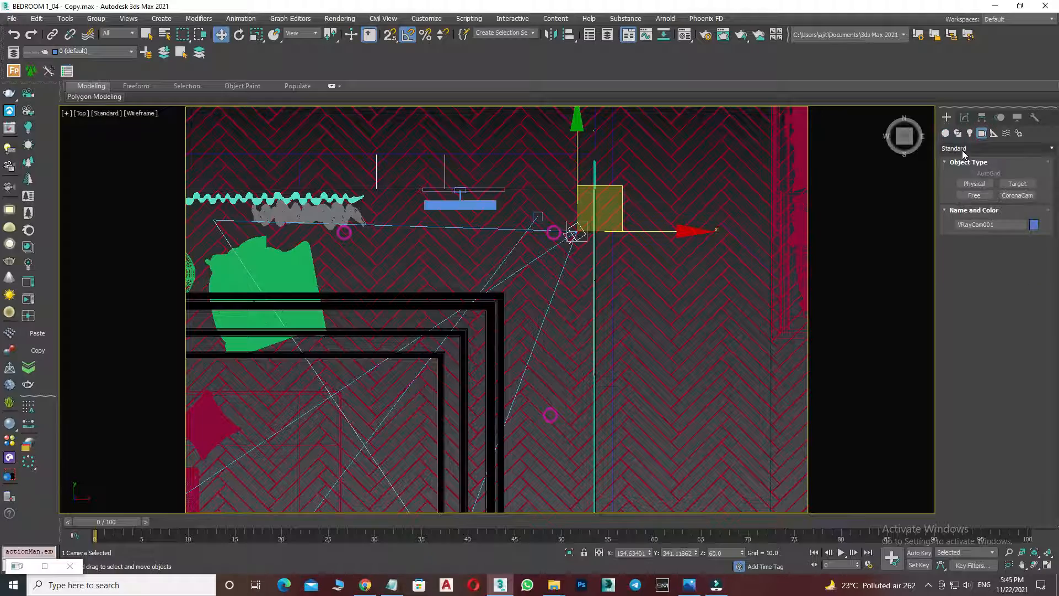
left_click(964, 149)
left_click(956, 176)
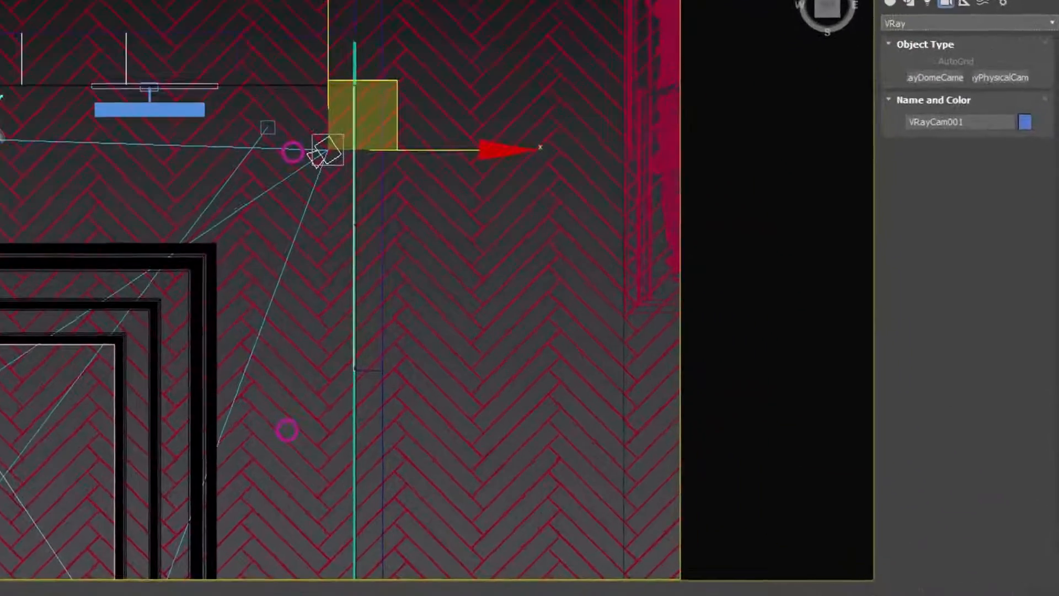
- Examine the selected camera's film speed, F-number and shutter speed parameters, with the scene shown through the camera
left_click(959, 98)
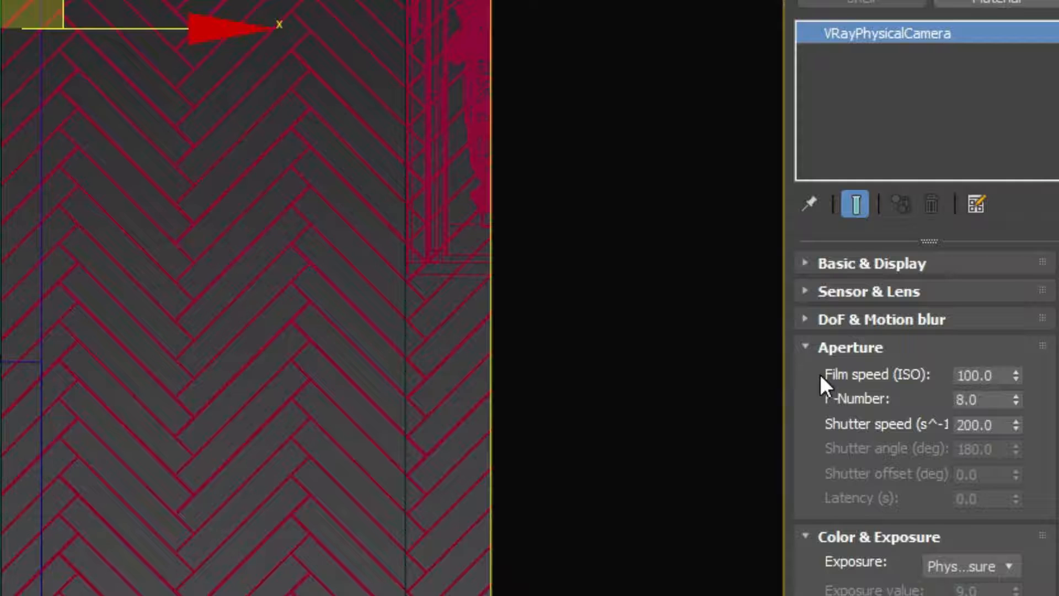
left_click_drag(816, 366, 822, 331)
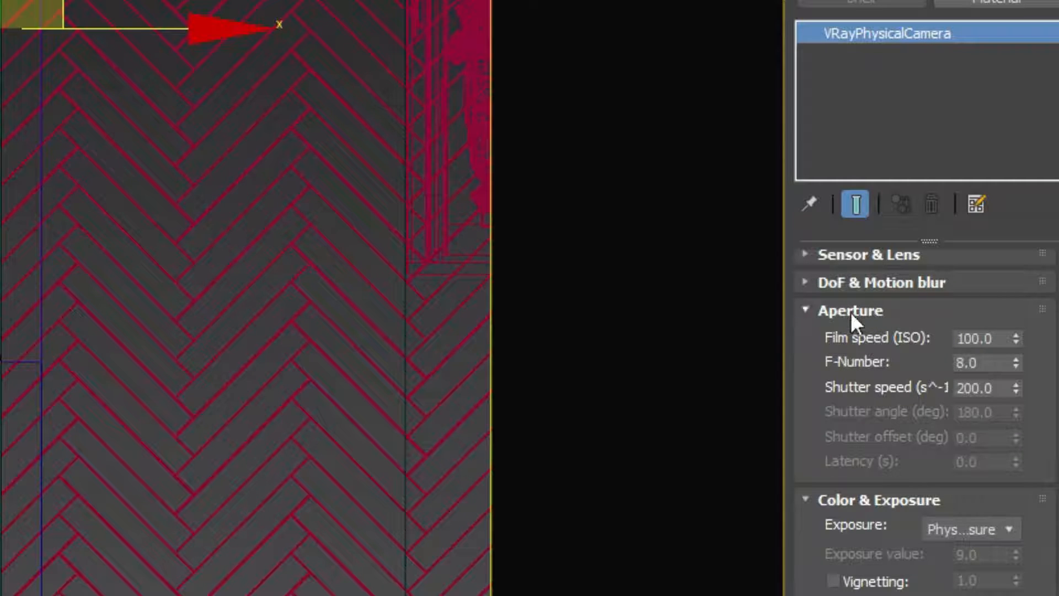
left_click_drag(869, 424, 870, 413)
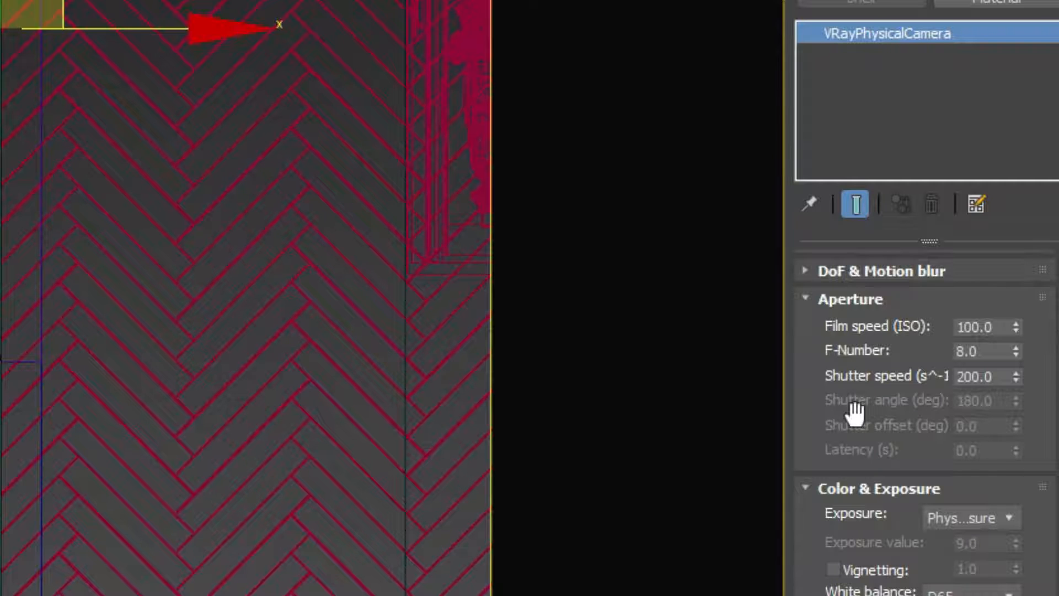
left_click_drag(855, 413, 854, 430)
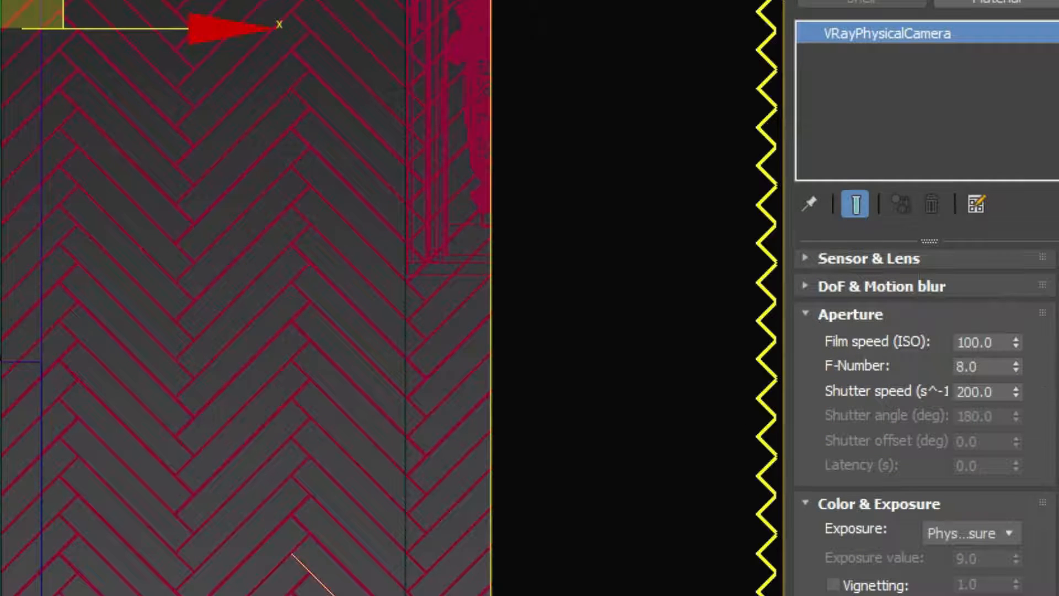
key("c")
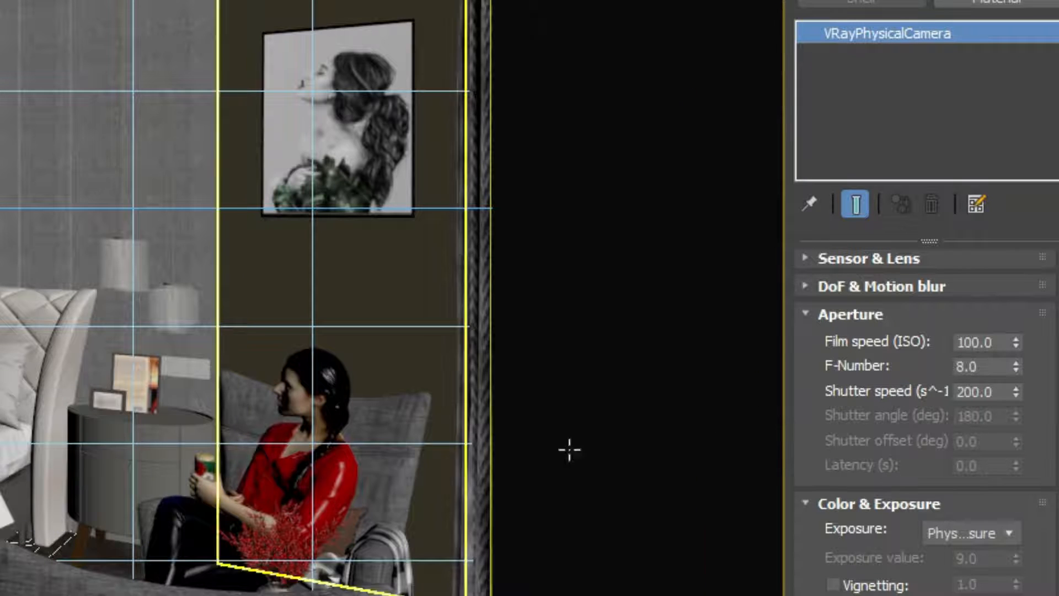
scroll(905, 408, "down", 1)
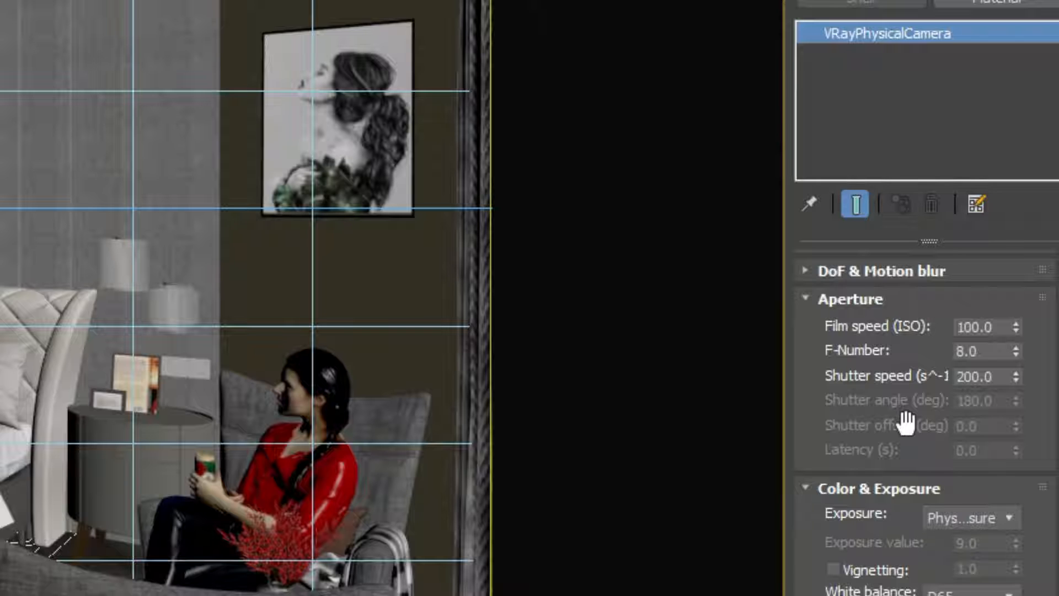
scroll(907, 422, "up", 1)
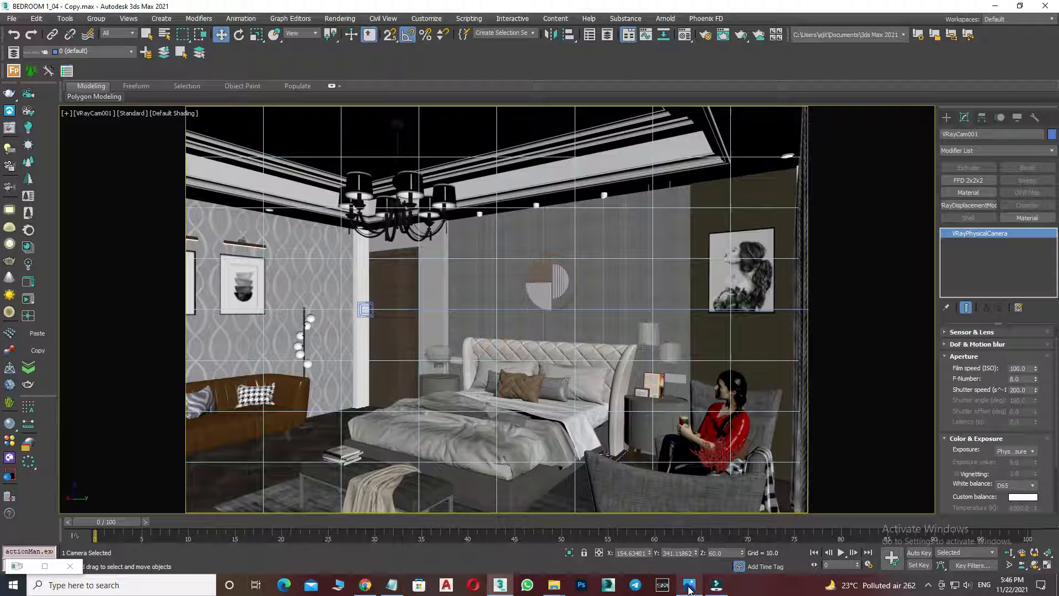
- Switch to Photos to examine the aperture-size picture, camera diagram and exposure chart, relate them to the camera's settings, and return to 3ds Max
mouse_move(689, 585)
left_click(698, 524)
key("Right")
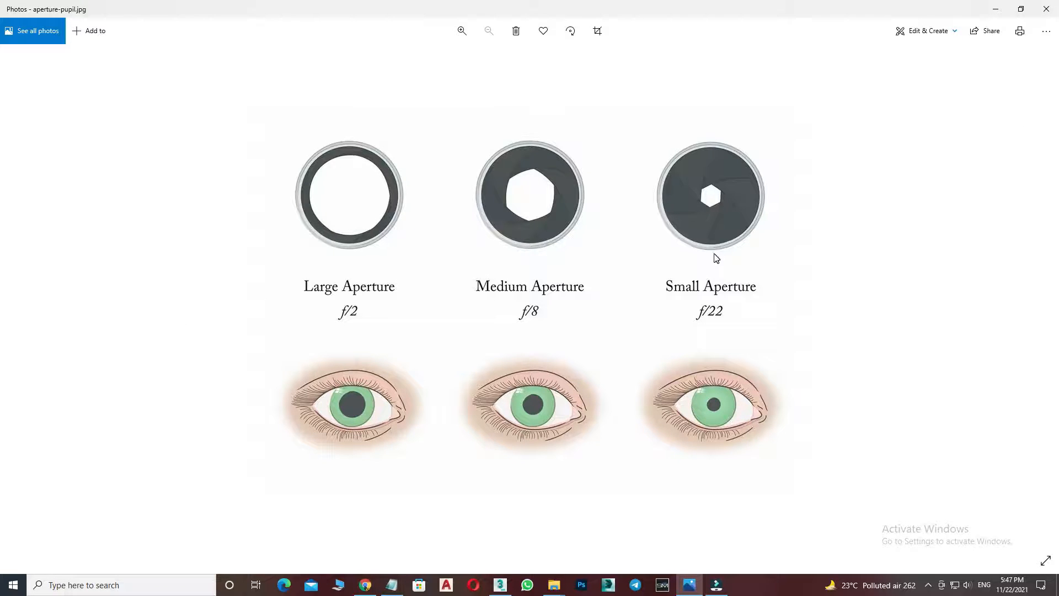
key("Right")
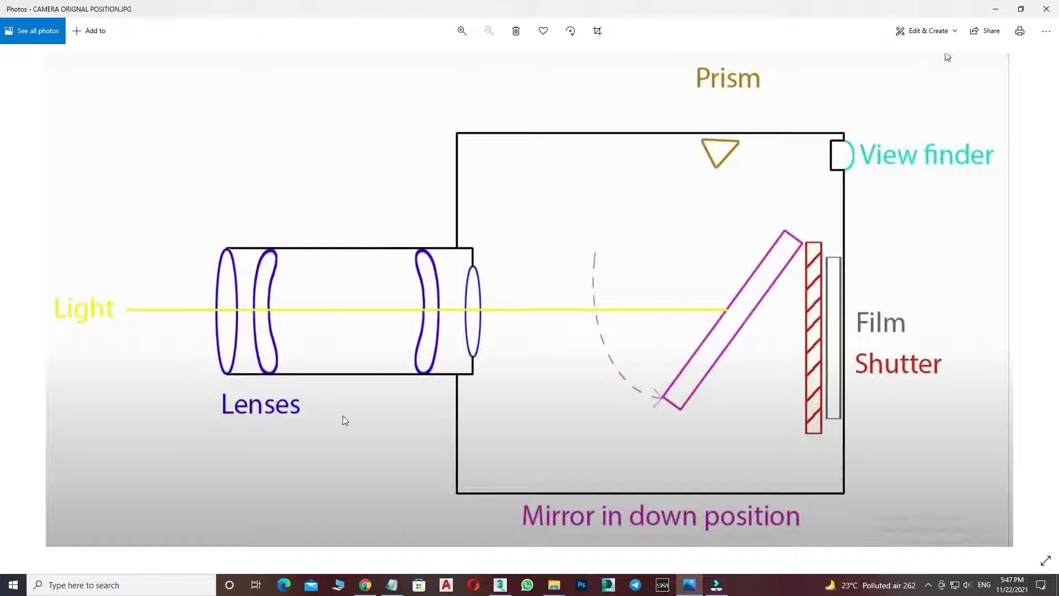
key("Left")
key("Left")
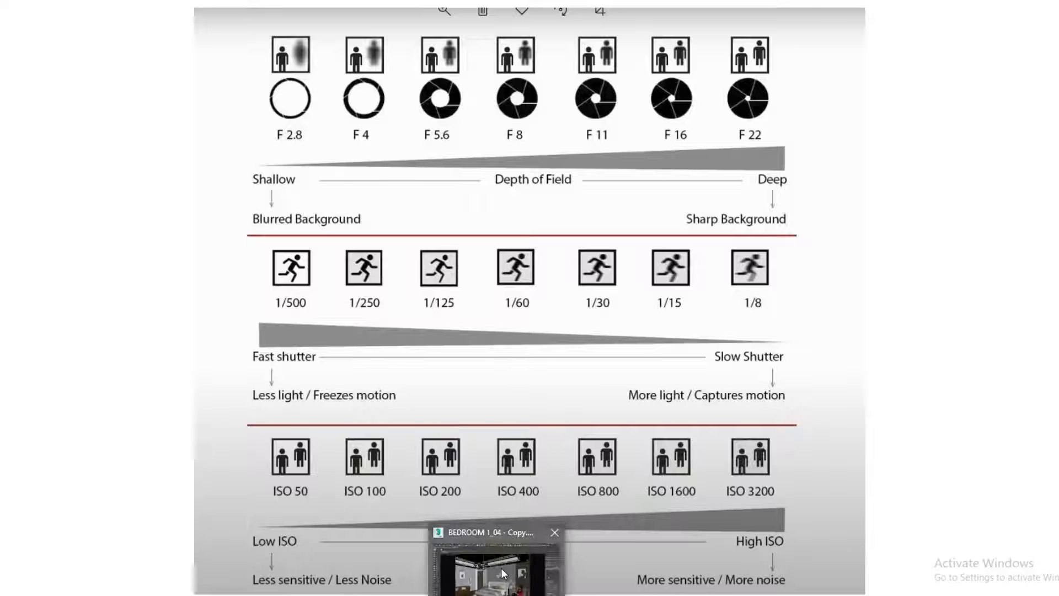
left_click(501, 568)
scroll(1036, 409, "up", 1)
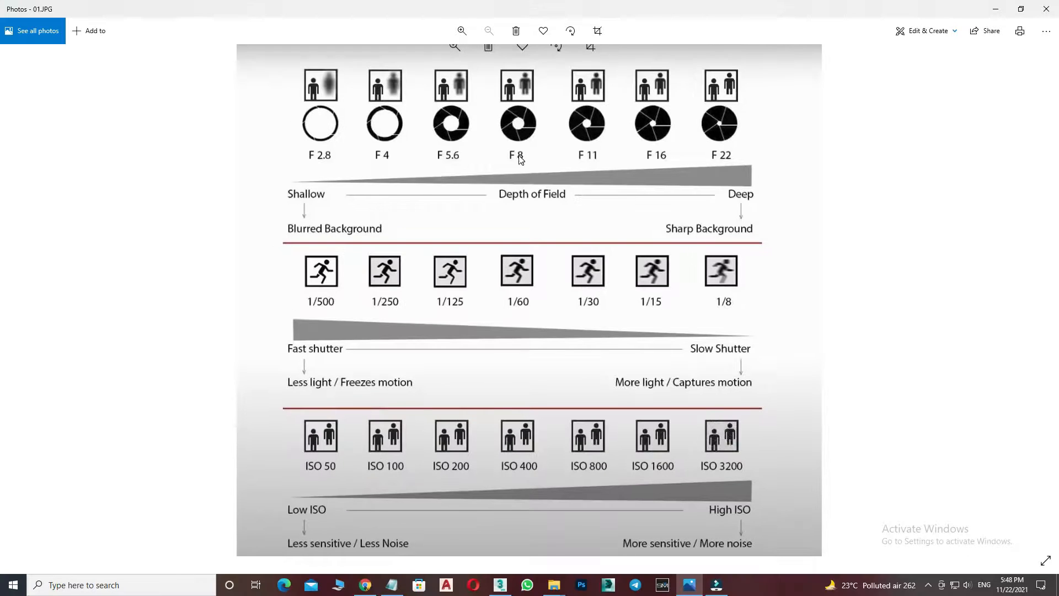
left_click(999, 8)
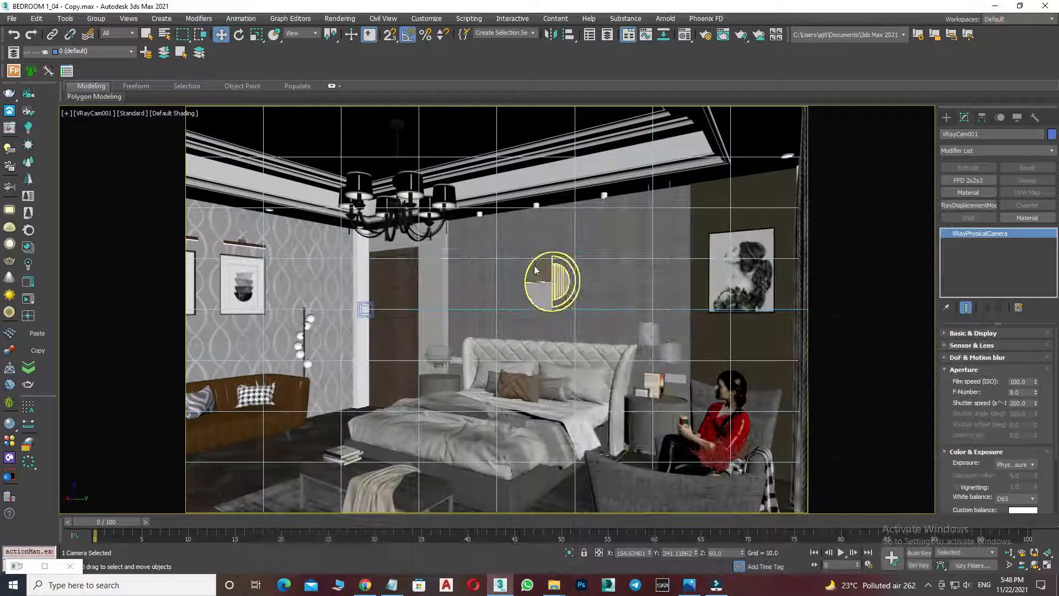
- Isolate the selected camera and show it in the top wireframe view
key("t")
scroll(554, 279, "up", 4)
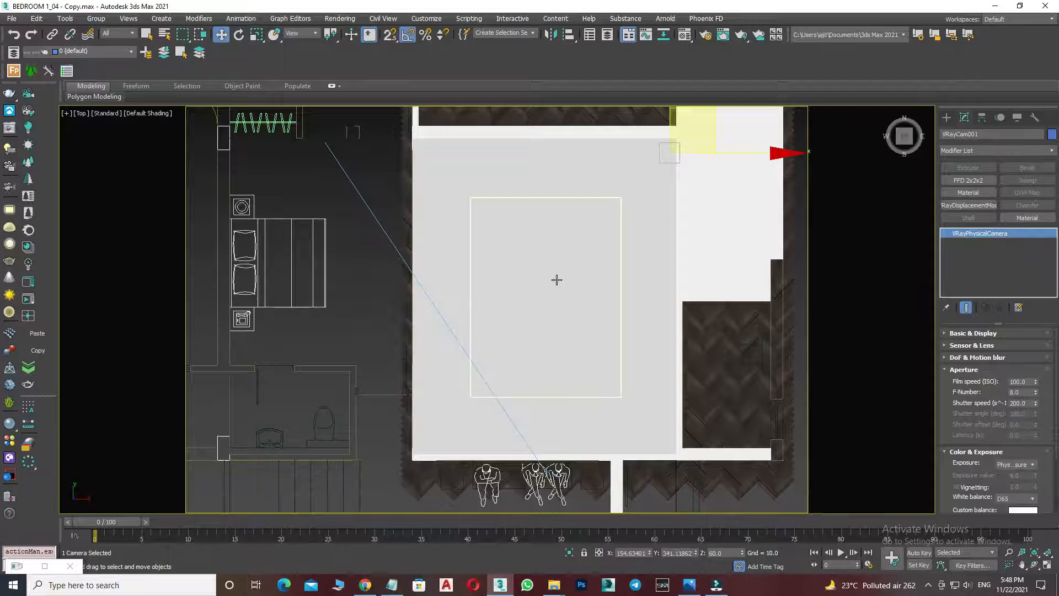
key("F3")
middle_click_drag(557, 279, 544, 305)
key("alt+q")
middle_click_drag(609, 288, 591, 311)
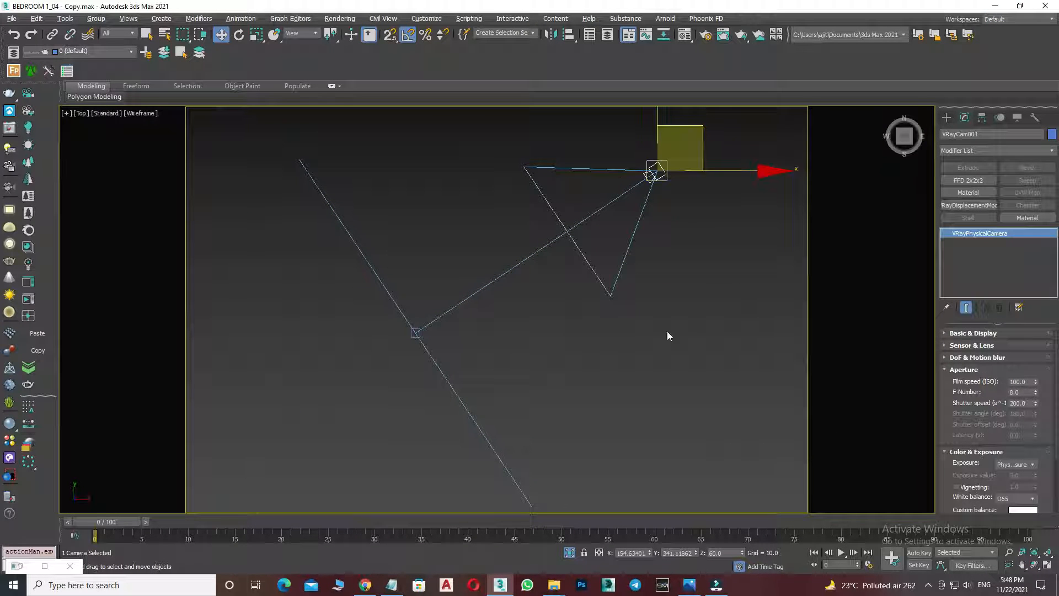
- Enable Depth of field in the camera's DoF & Motion blur settings
left_click_drag(950, 402, 951, 336)
left_click(955, 404)
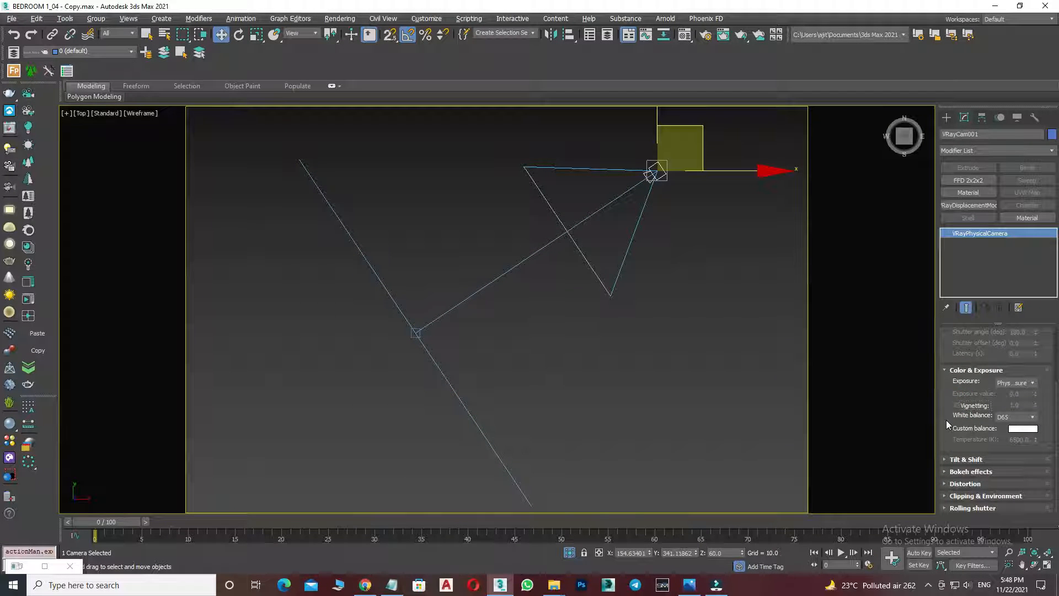
scroll(948, 396, "up", 3)
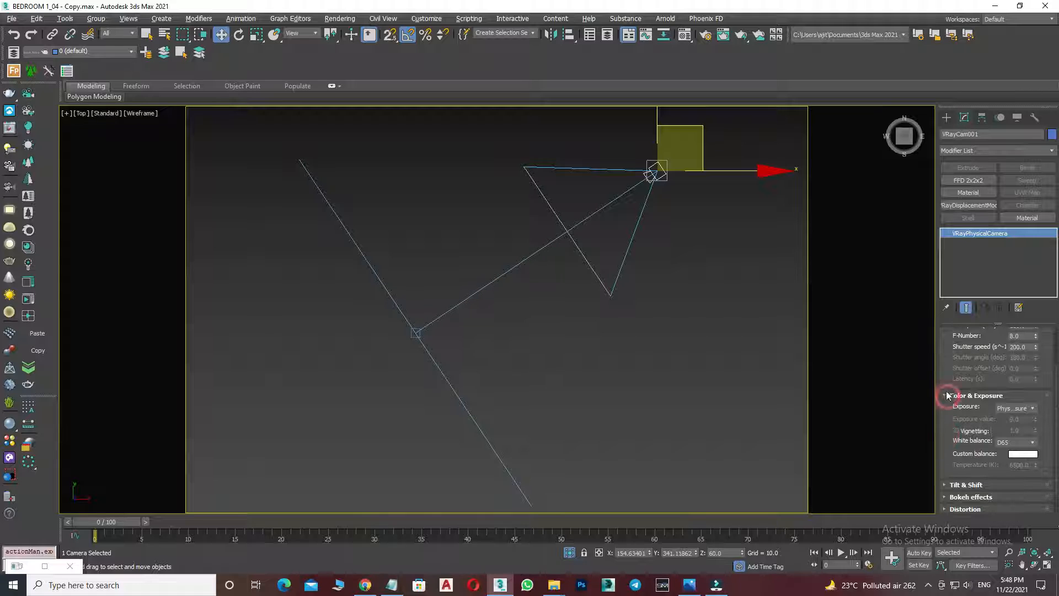
left_click_drag(950, 409, 947, 401)
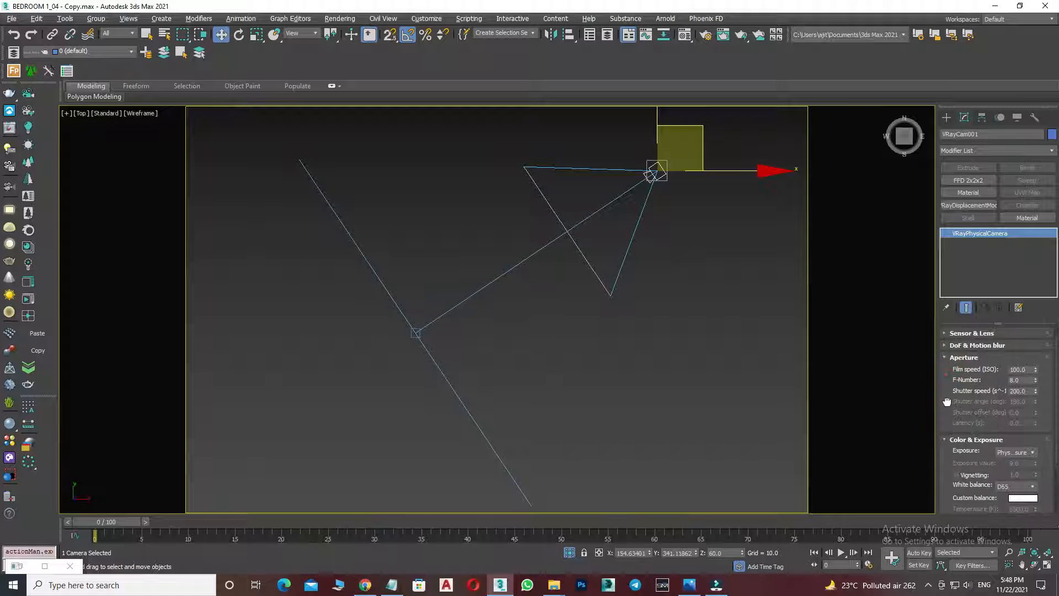
left_click(974, 347)
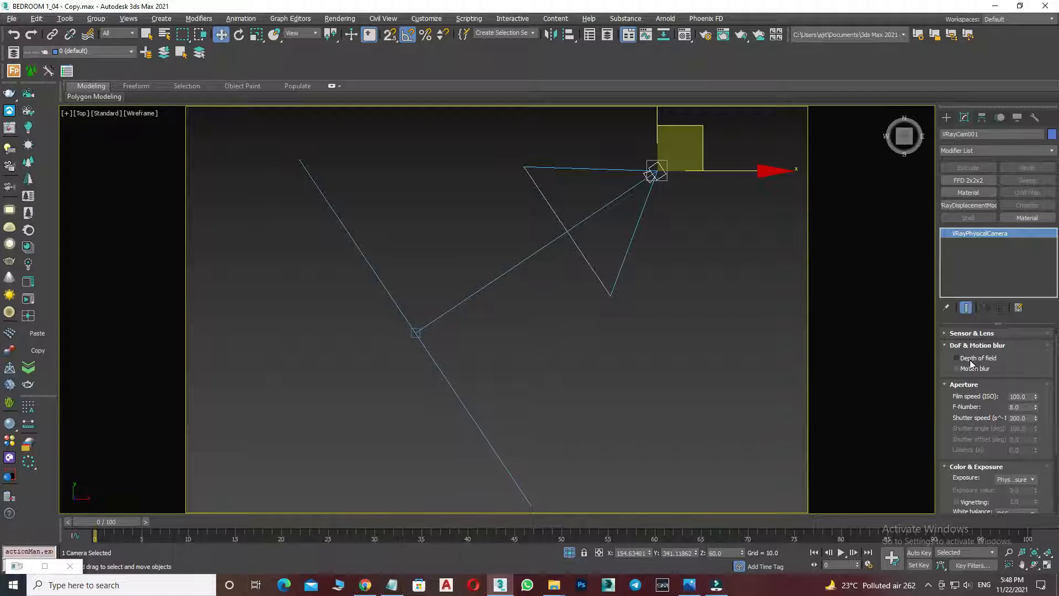
left_click(957, 358)
- Lower the camera's F-Number to 0.58 and consult the depth of field scale on the exposure chart in Photos
left_click_drag(1014, 362, 1019, 355)
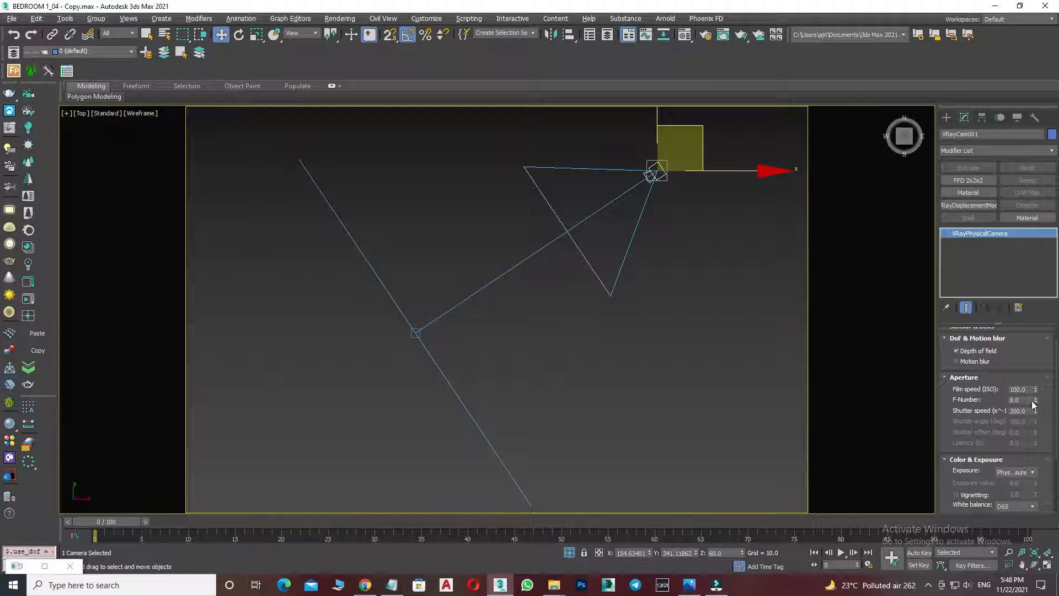
left_click_drag(1035, 402, 1042, 453)
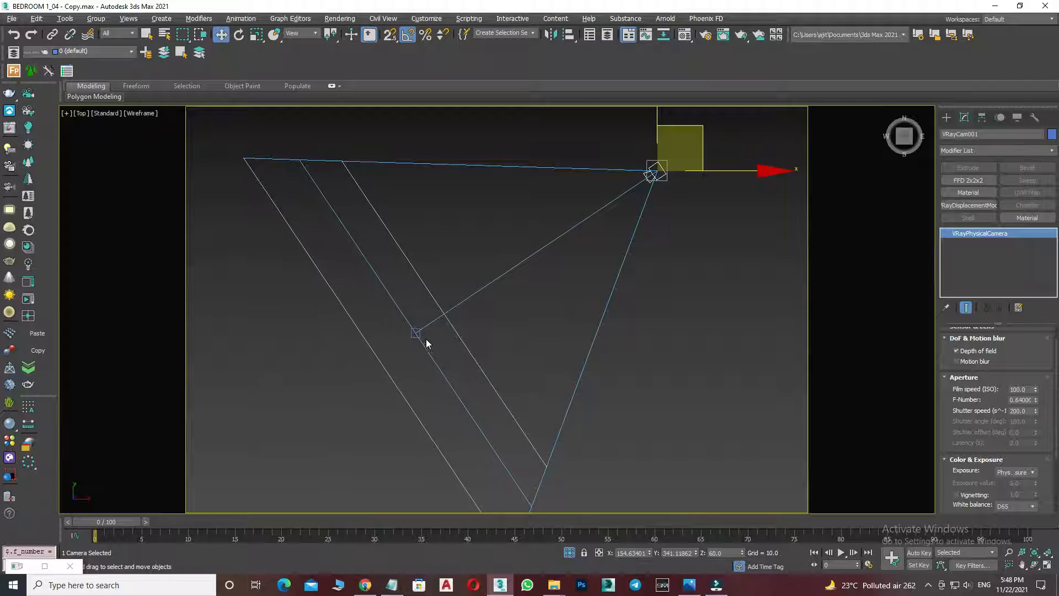
scroll(426, 343, "down", 2)
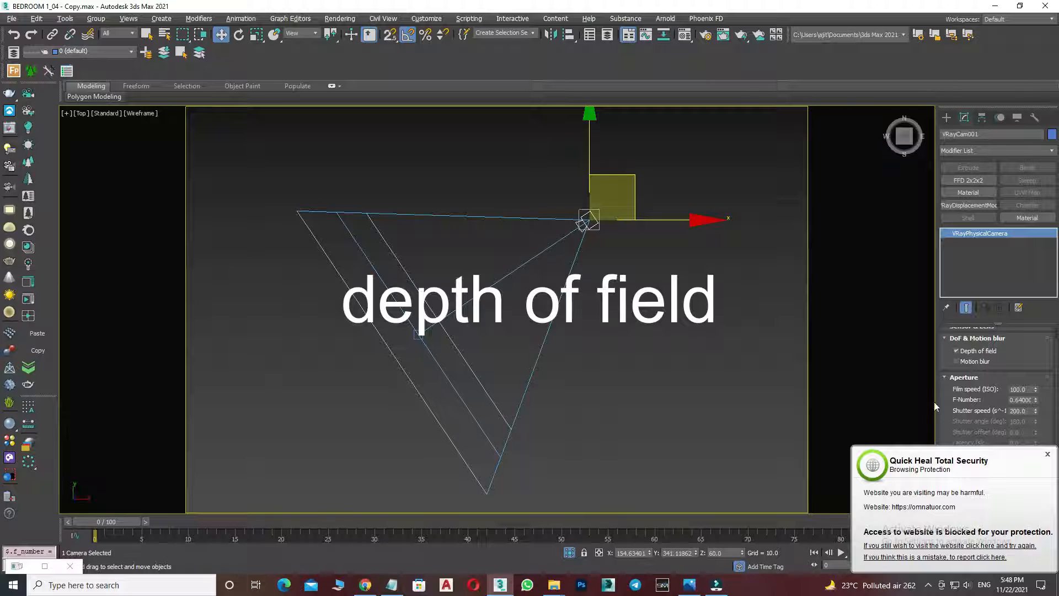
left_click_drag(1036, 402, 1036, 404)
left_click(689, 585)
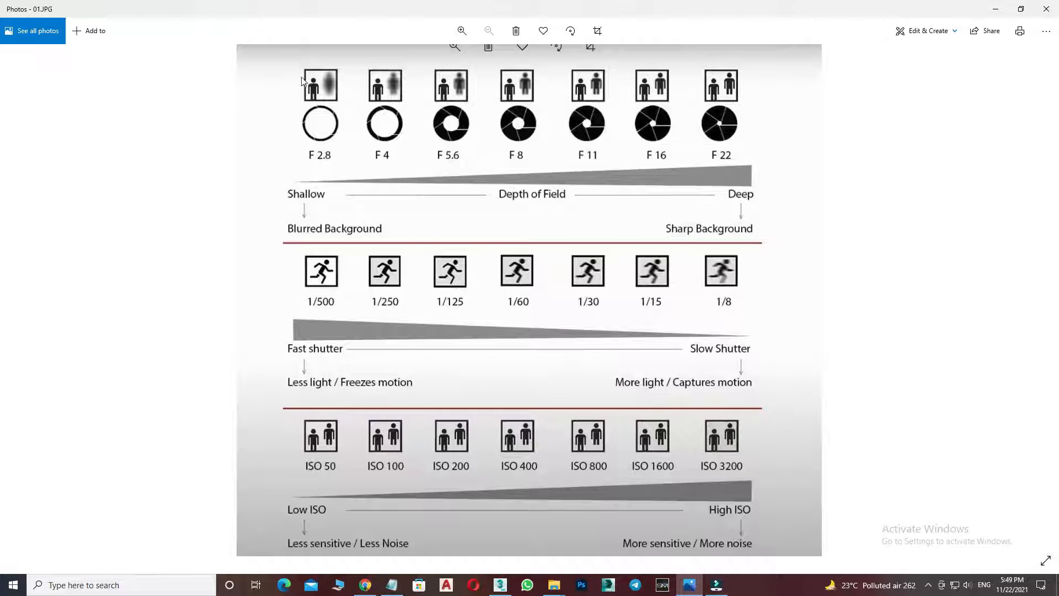
left_click(995, 9)
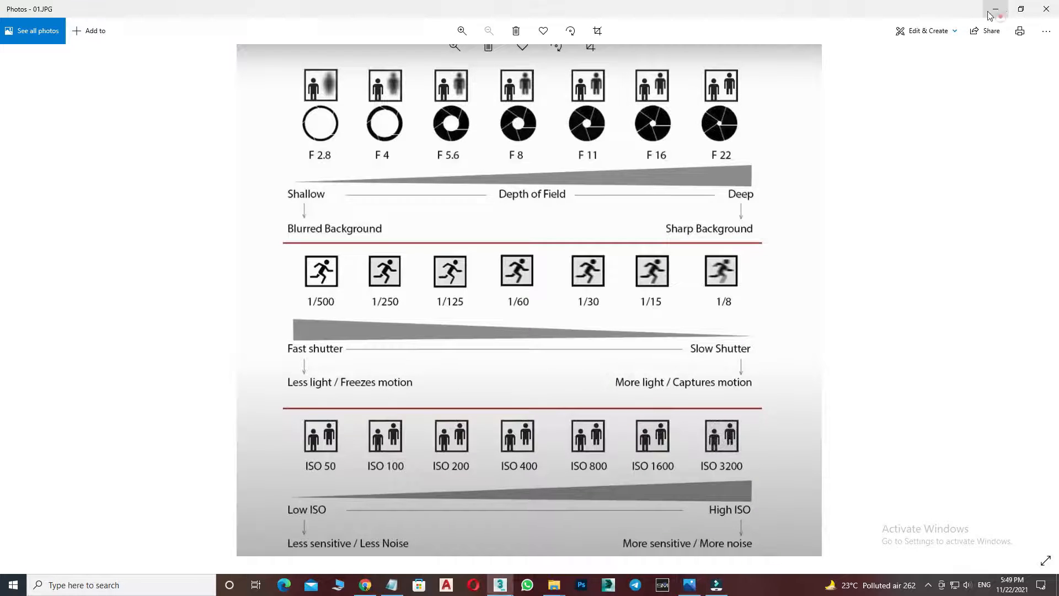
- End the camera's isolation and show the whole bedroom shaded through VRayCam001
key("c")
left_click(571, 553)
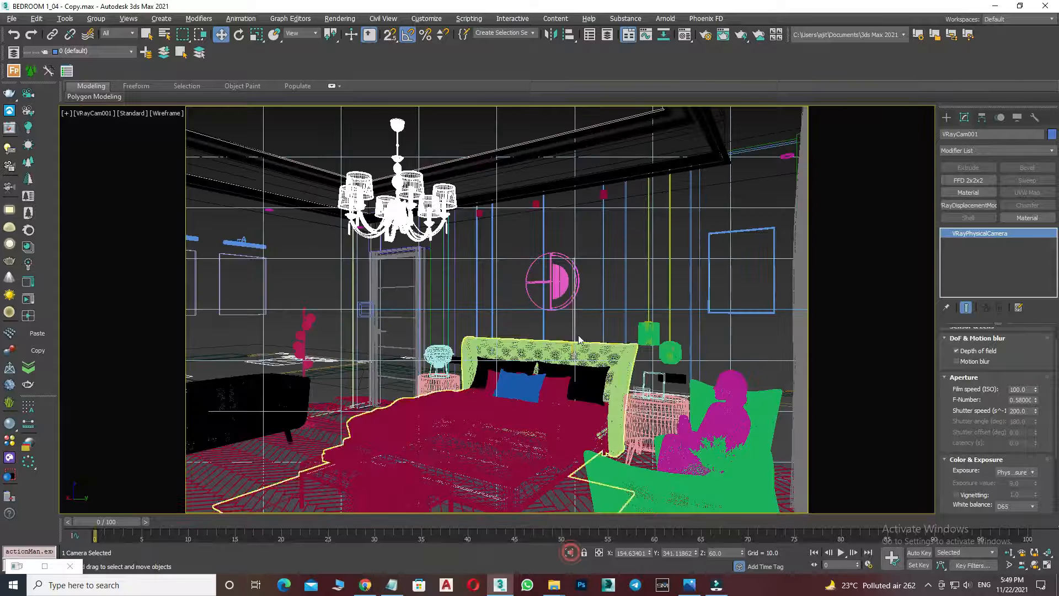
key("F3")
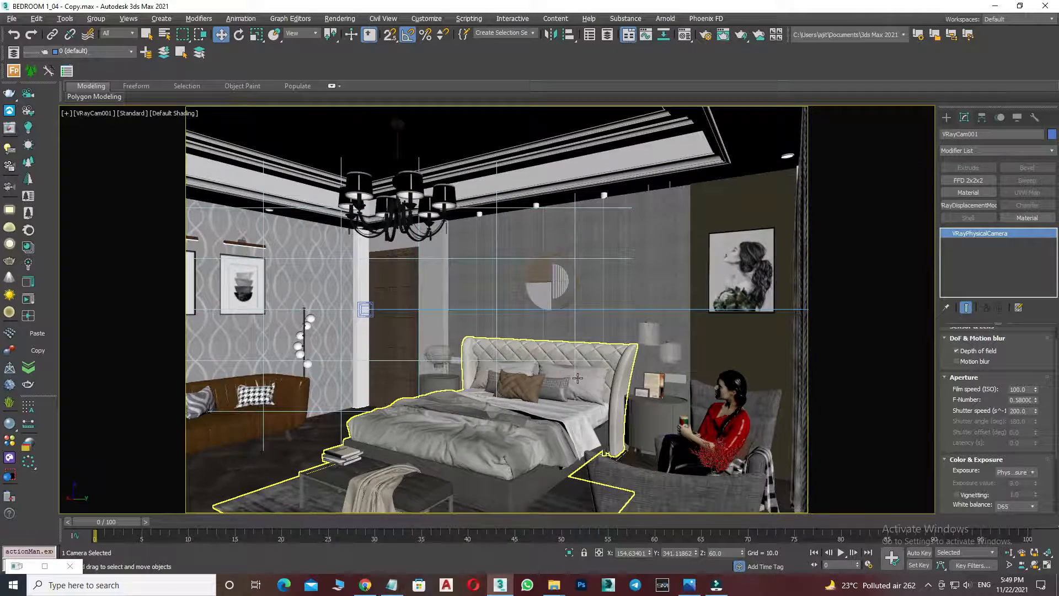
- Show the scene in the top wireframe view and move VRayCam001's target from the bed's headboard to the floor cushion
key("t")
key("F3")
middle_click_drag(677, 257, 662, 293)
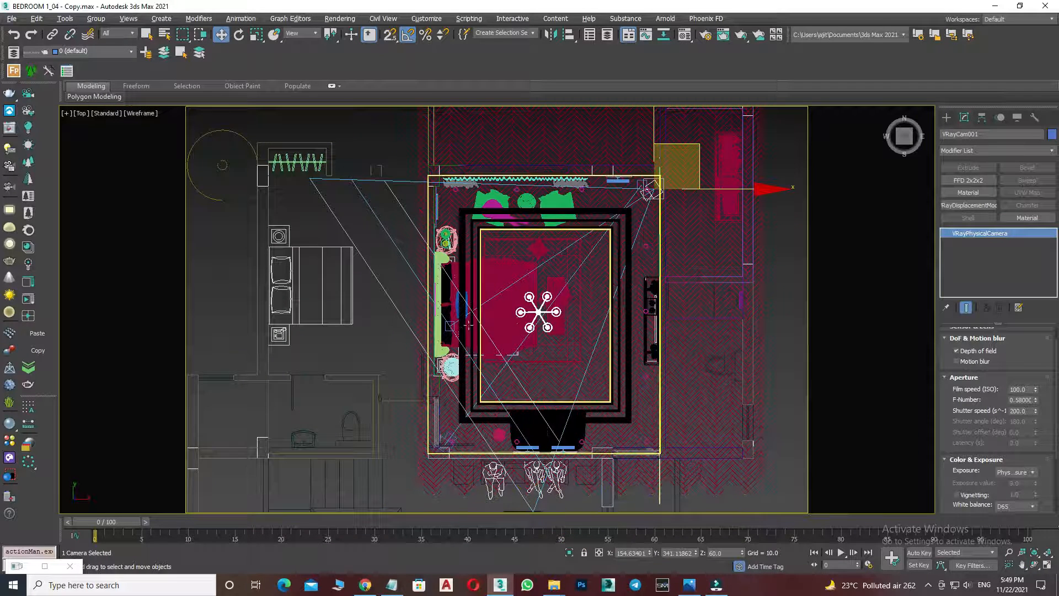
left_click(451, 327)
left_click(451, 326)
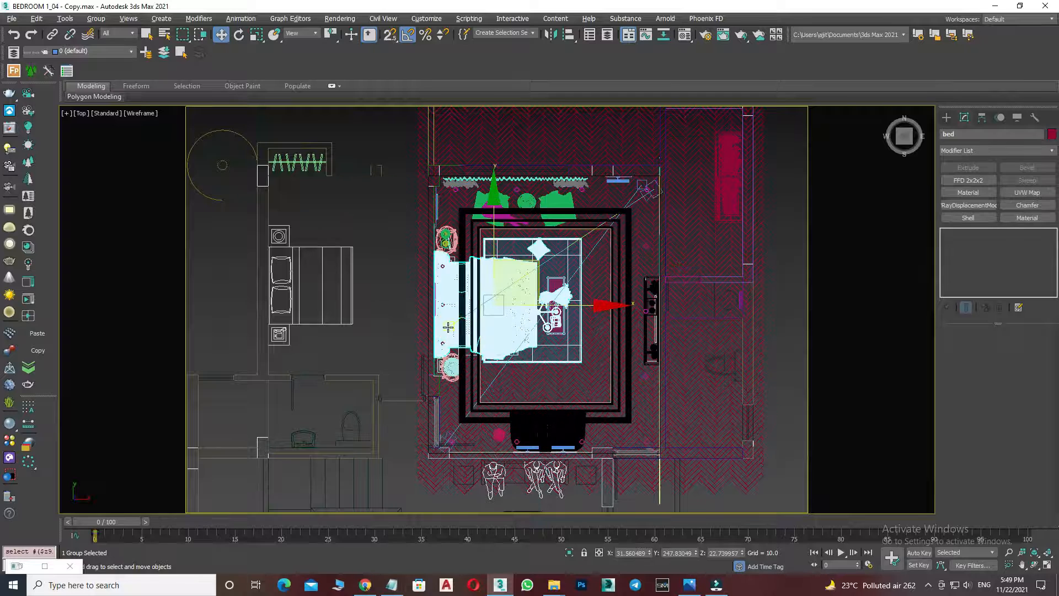
left_click_drag(450, 324, 562, 205)
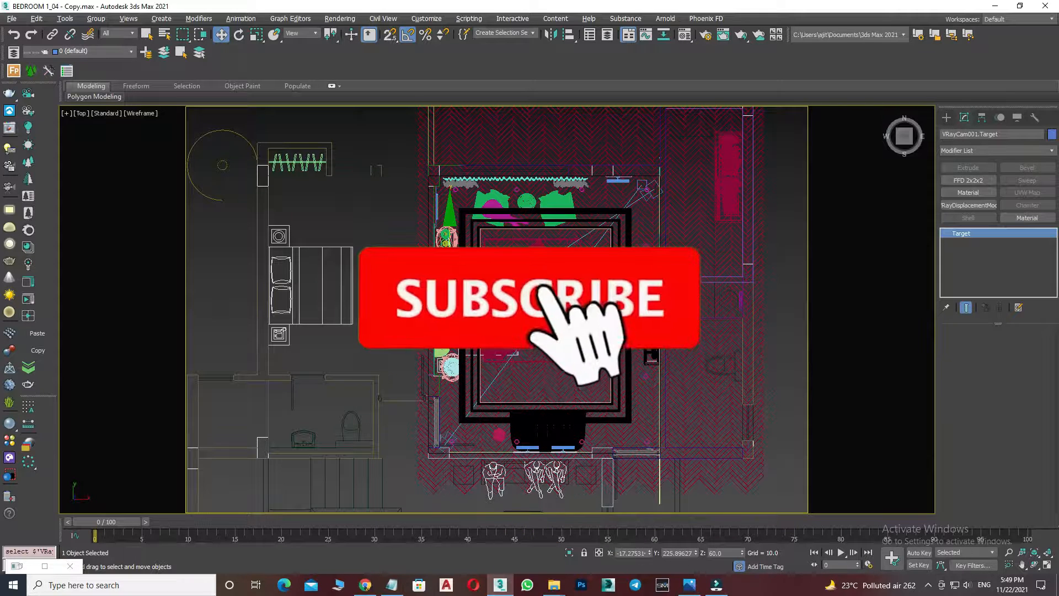
left_click(561, 207)
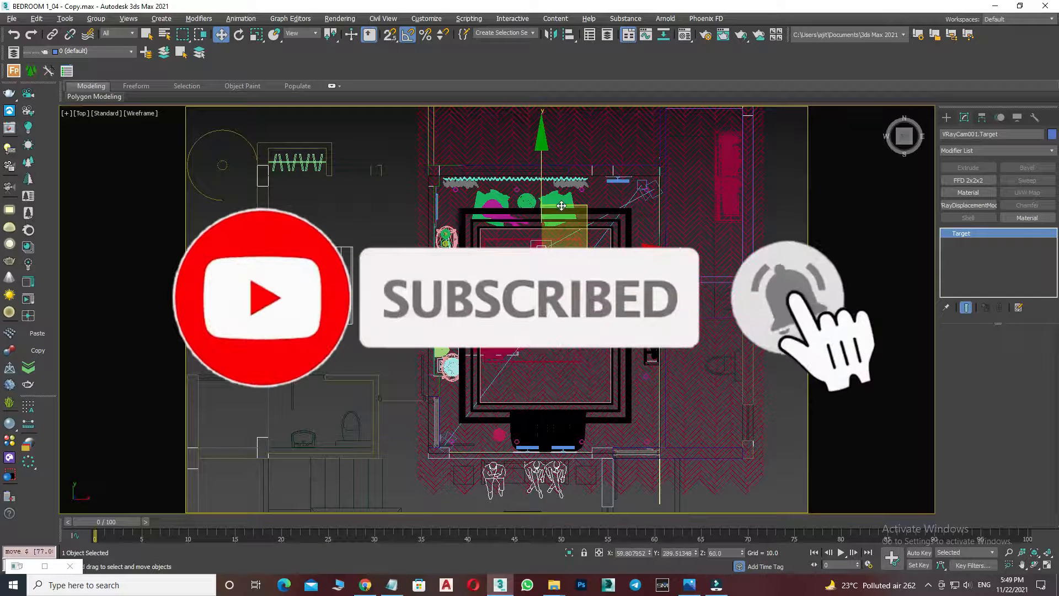
- Select VRayCam001 and show the bedroom shaded through it
key("c")
left_click(490, 213)
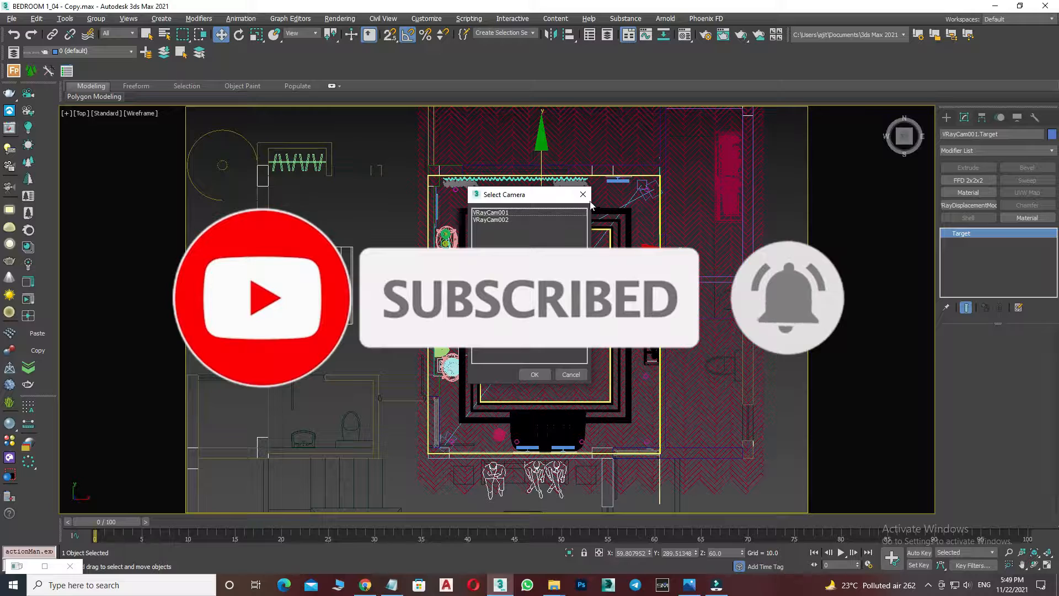
left_click(535, 375)
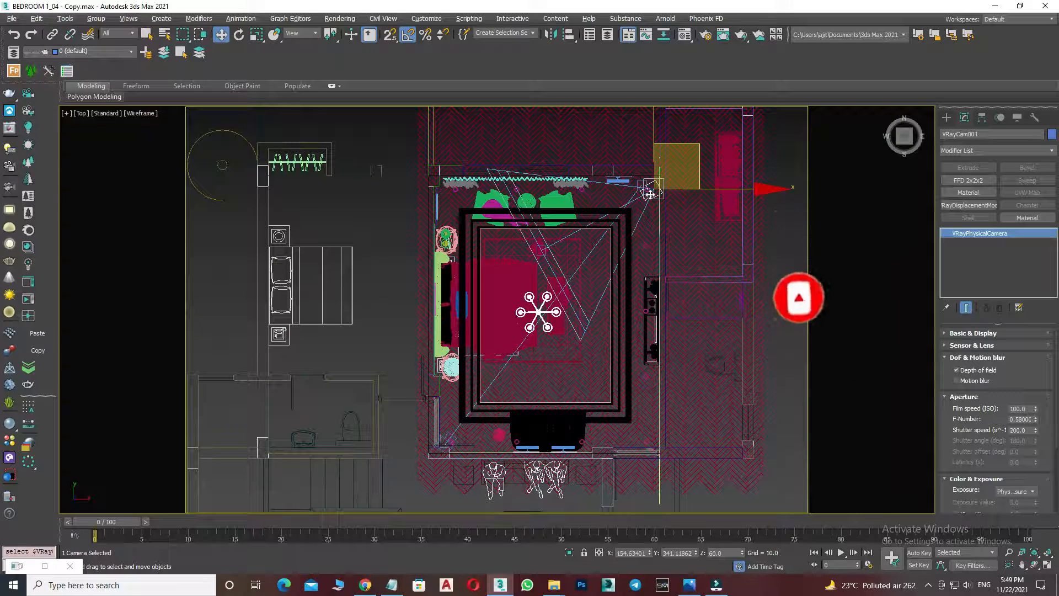
key("c")
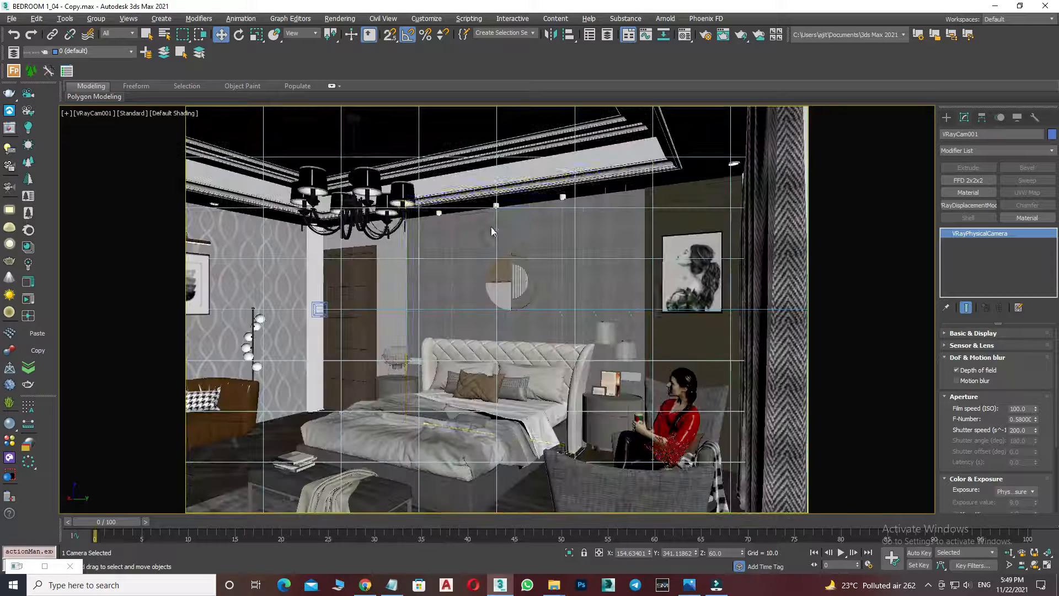
- Select the camera's target and lower it to a Z height of about 27.28
left_click(91, 115)
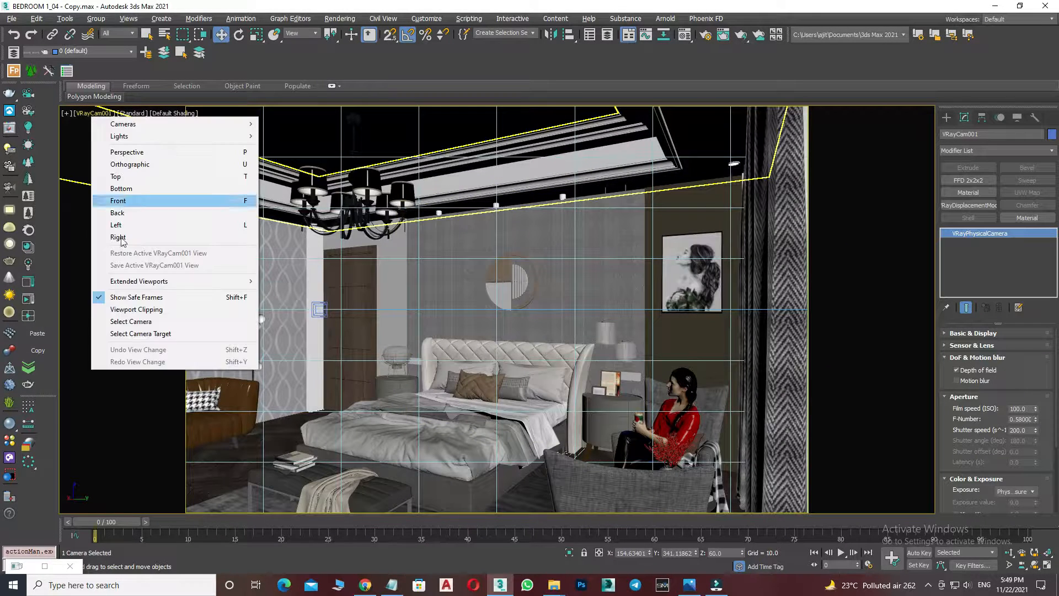
left_click(145, 333)
left_click_drag(496, 223, 481, 304)
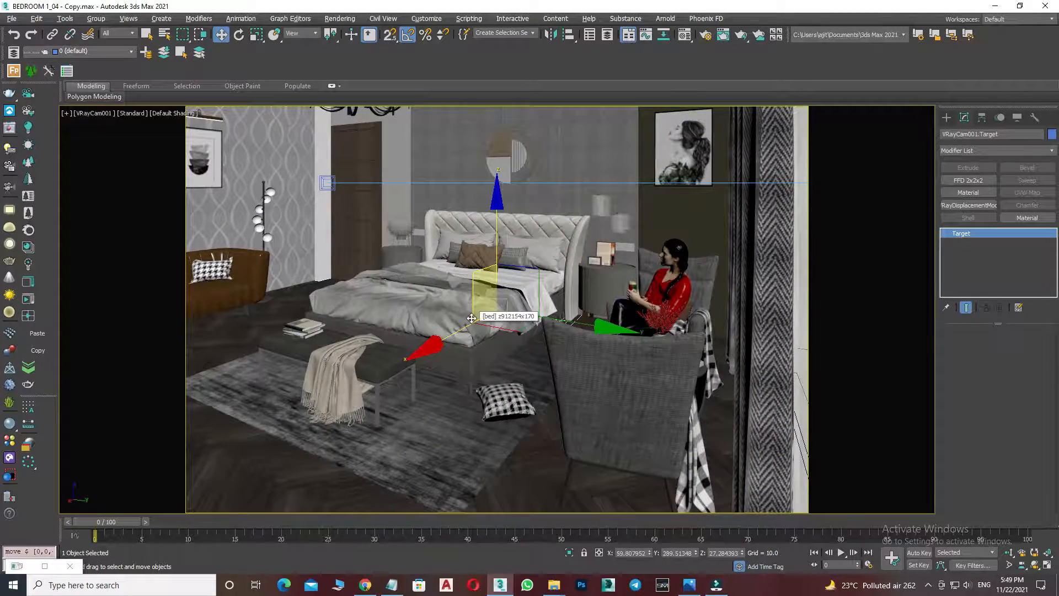
- Check the target's position over the floor cushion in the top wireframe view, and return to the shaded VRayCam001 view
key("t")
key("F3")
scroll(518, 298, "down", 8)
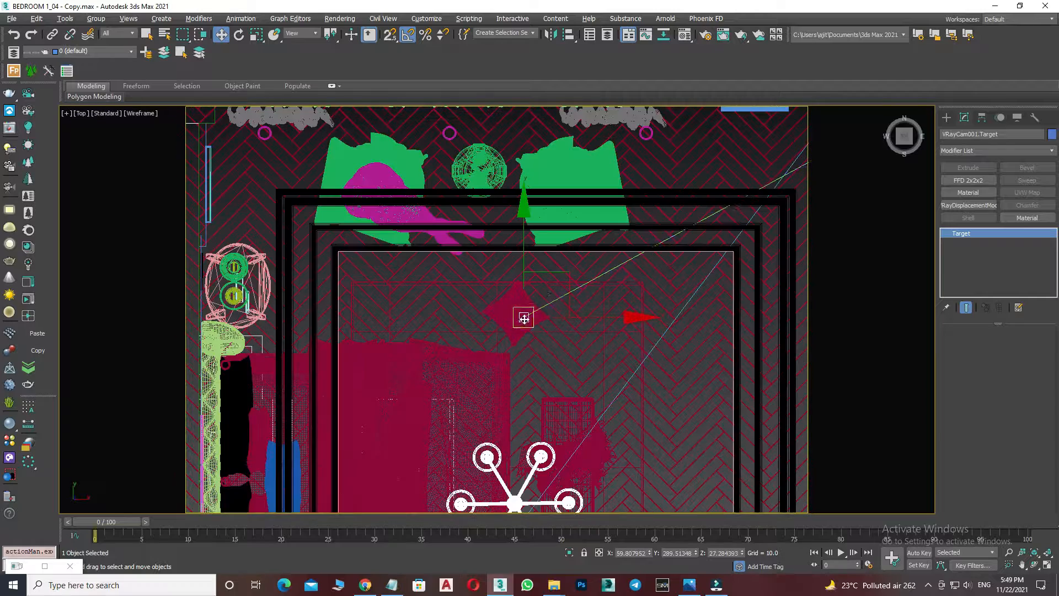
scroll(775, 234, "up", 2)
key("c")
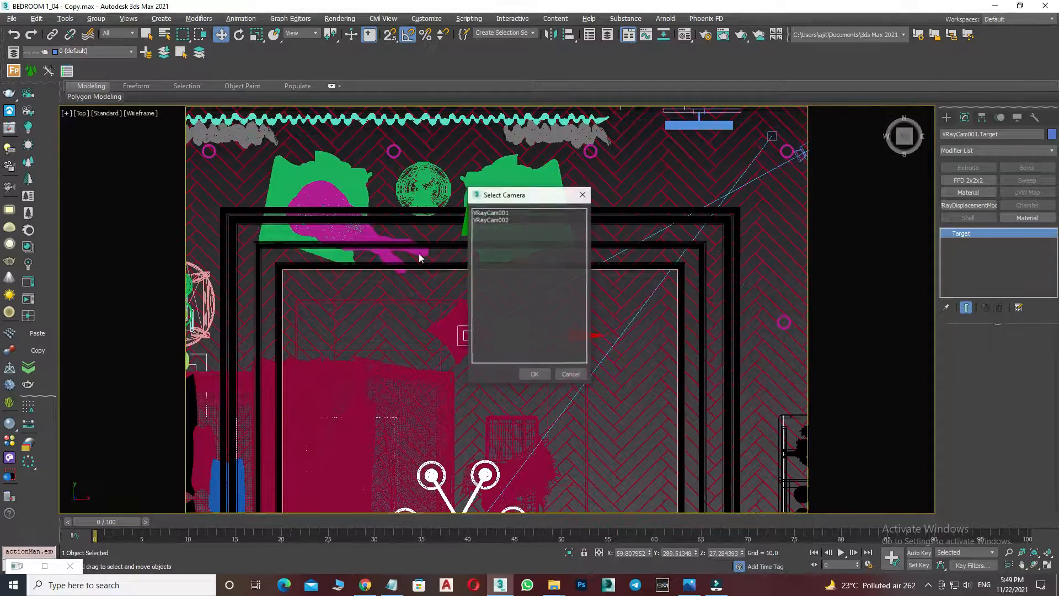
double_click(494, 212)
key("F3")
- Start an interactive render of the VRayCam001 view in the V-Ray Frame Buffer, dismissing the Substance Compatibility message
key("shift+q")
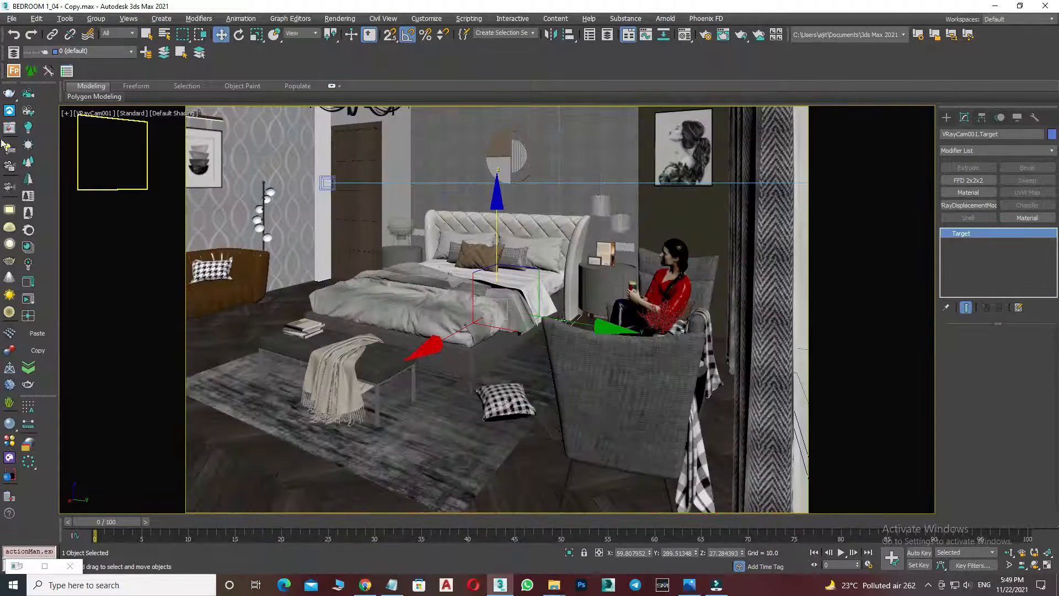
left_click(637, 100)
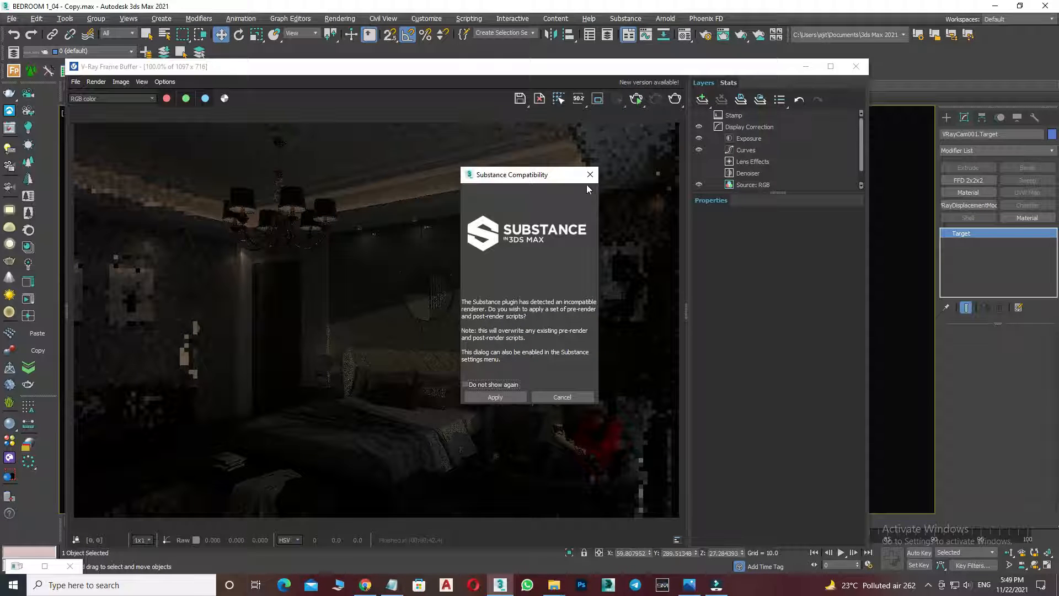
left_click(582, 177)
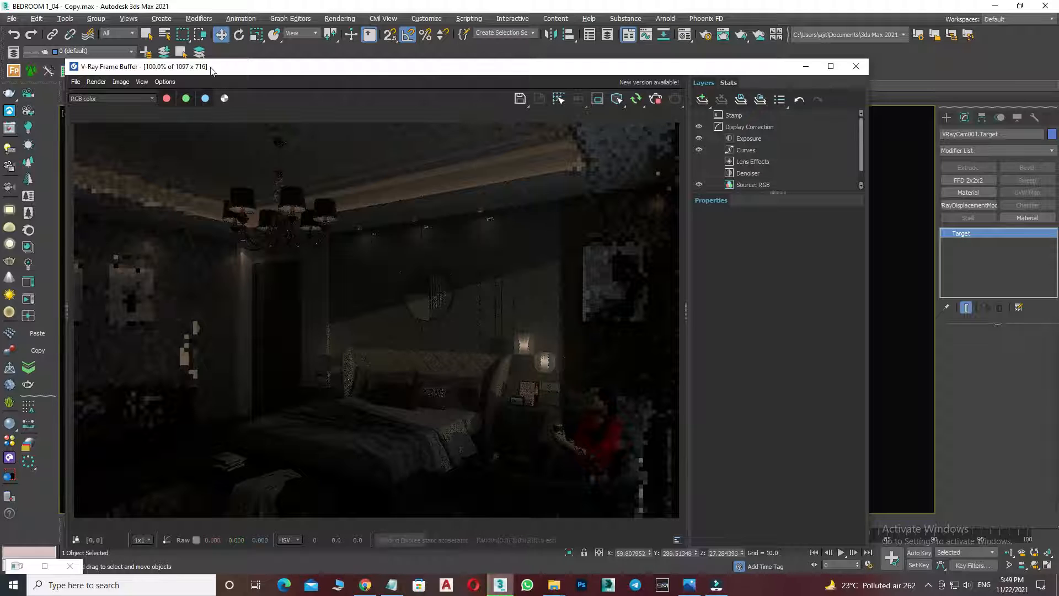
left_click_drag(222, 73, 261, 70)
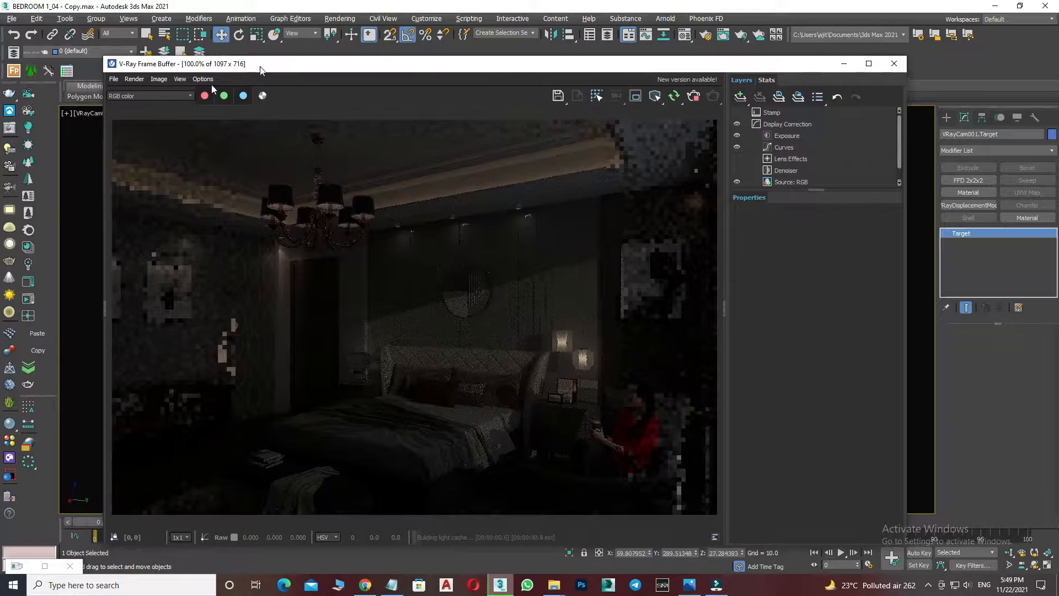
- Select VRayCam001 and uncover its Aperture settings beside the frame buffer, collapsing the DoF & Motion blur settings
left_click(82, 114)
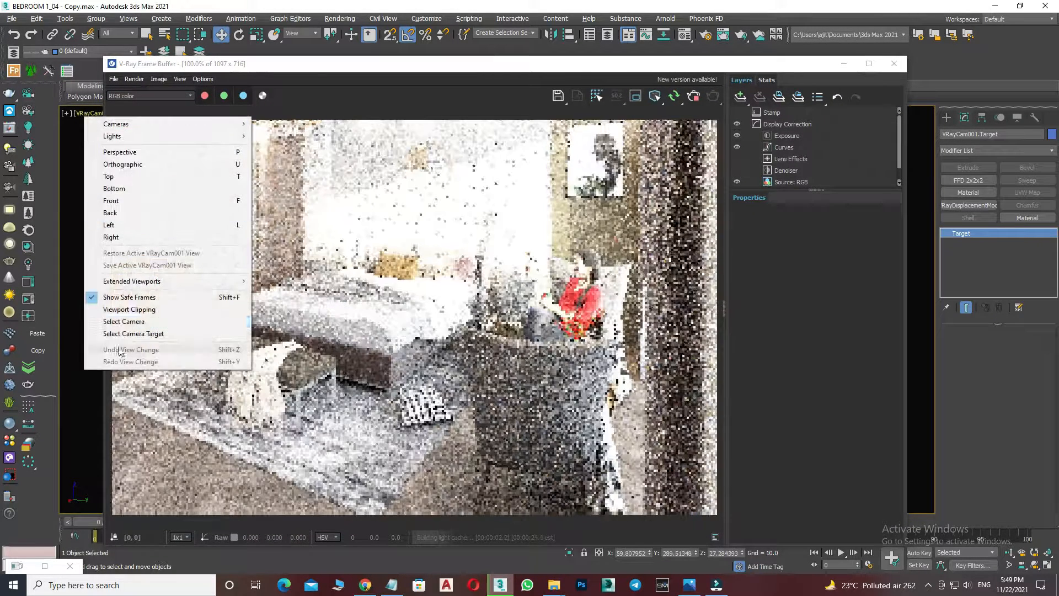
left_click(132, 322)
left_click_drag(477, 65, 528, 68)
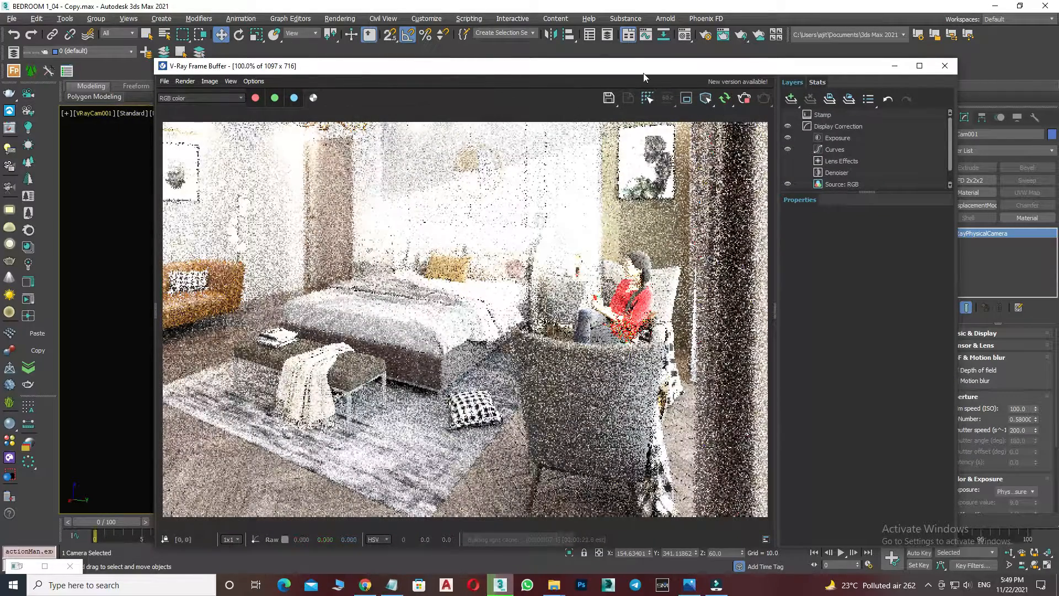
left_click_drag(643, 72, 573, 50)
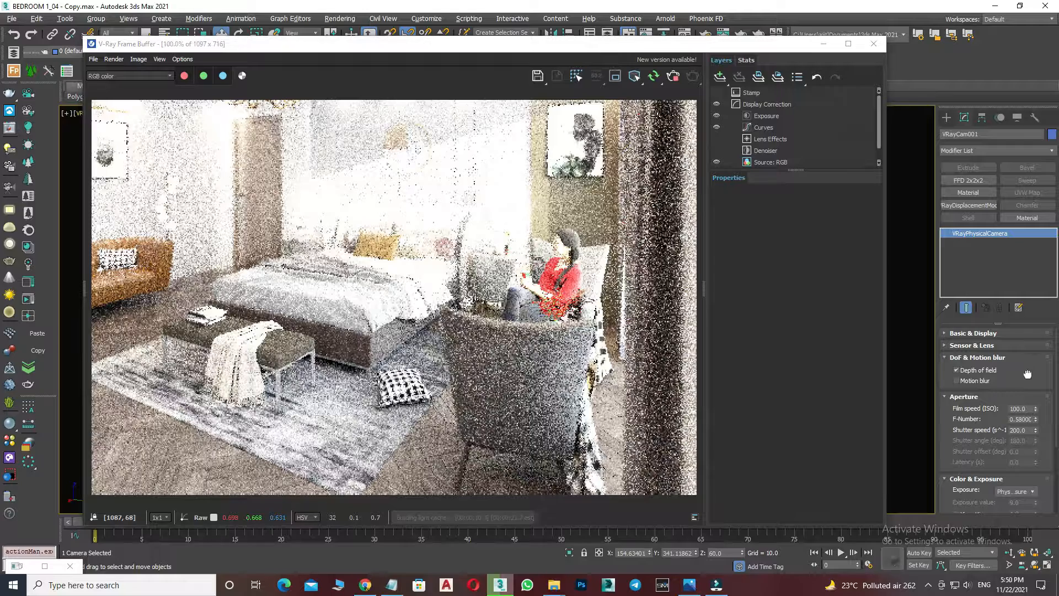
left_click_drag(1031, 386, 1032, 427)
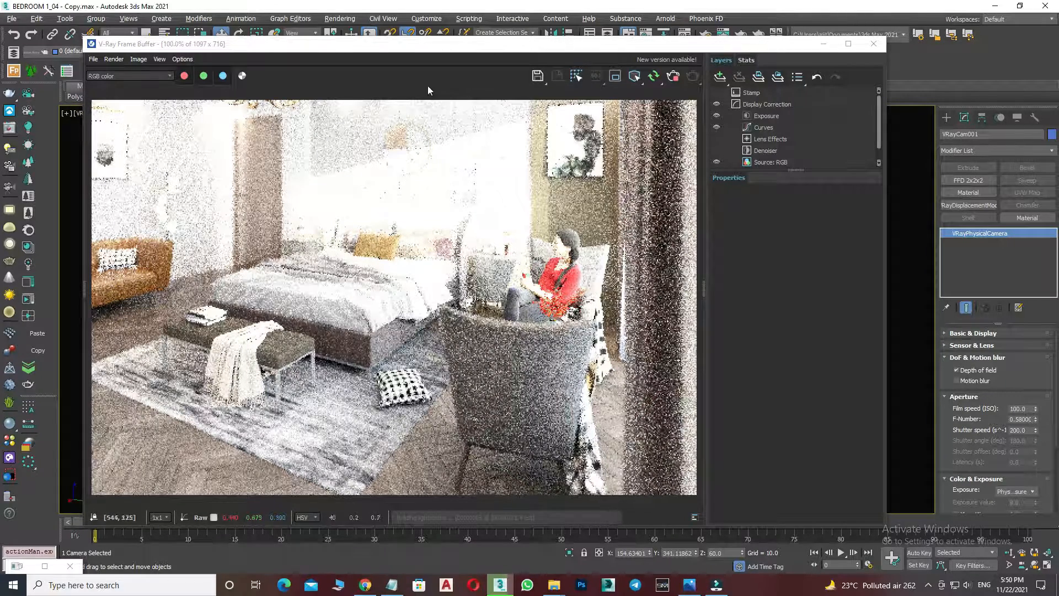
mouse_move(430, 44)
left_mouse_down()
mouse_move(463, 48)
mouse_move(419, 53)
left_mouse_up()
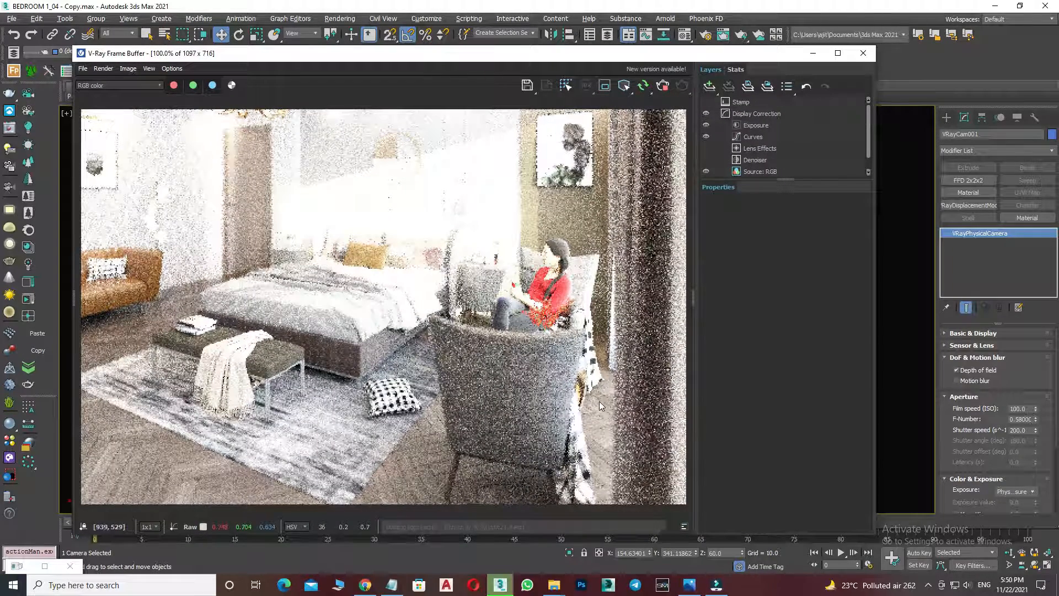
left_click(945, 358)
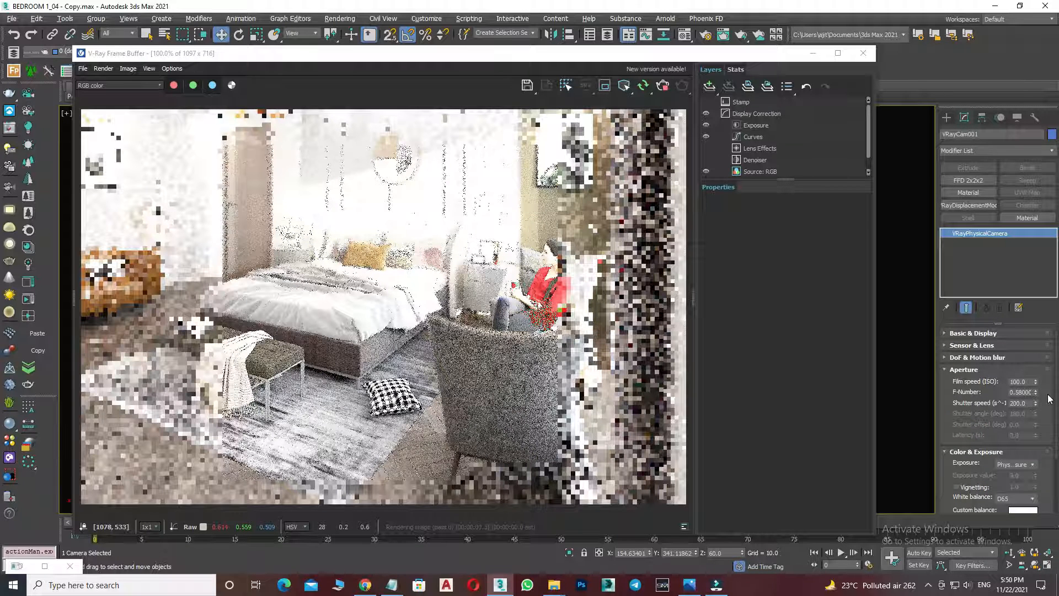
- Consult the F-number depth of field scale on the exposure chart in Photos and examine the interactive bedroom render
left_click(691, 587)
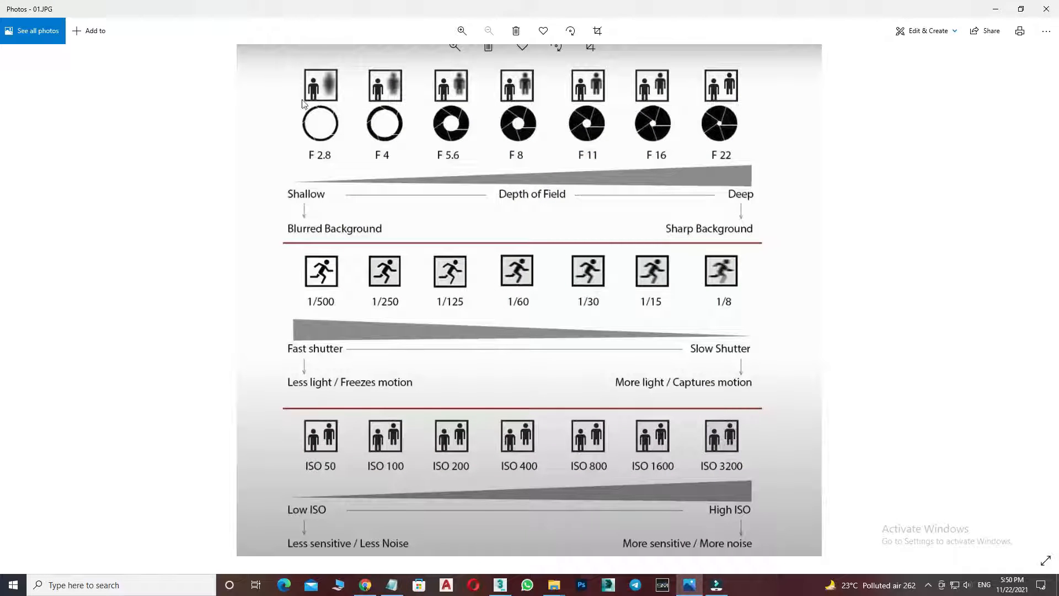
left_click(1003, 9)
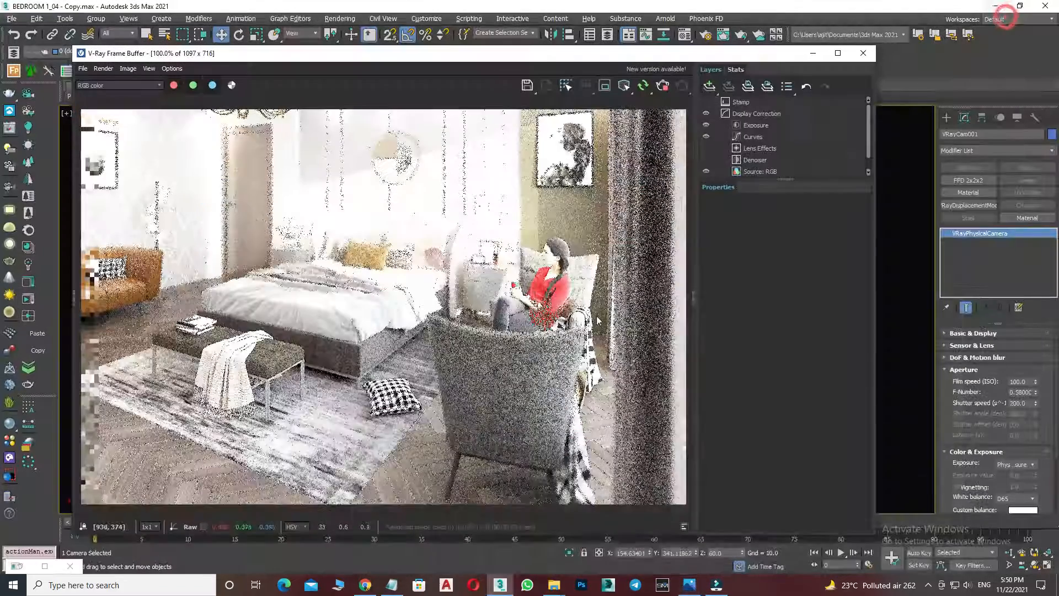
left_click_drag(467, 53, 580, 58)
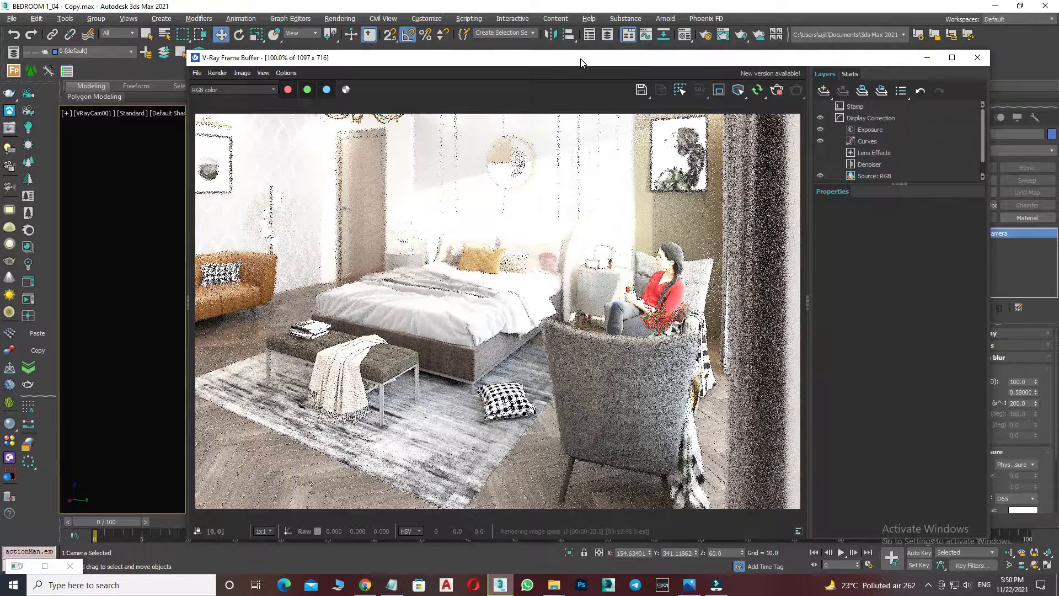
left_click_drag(581, 62, 570, 66)
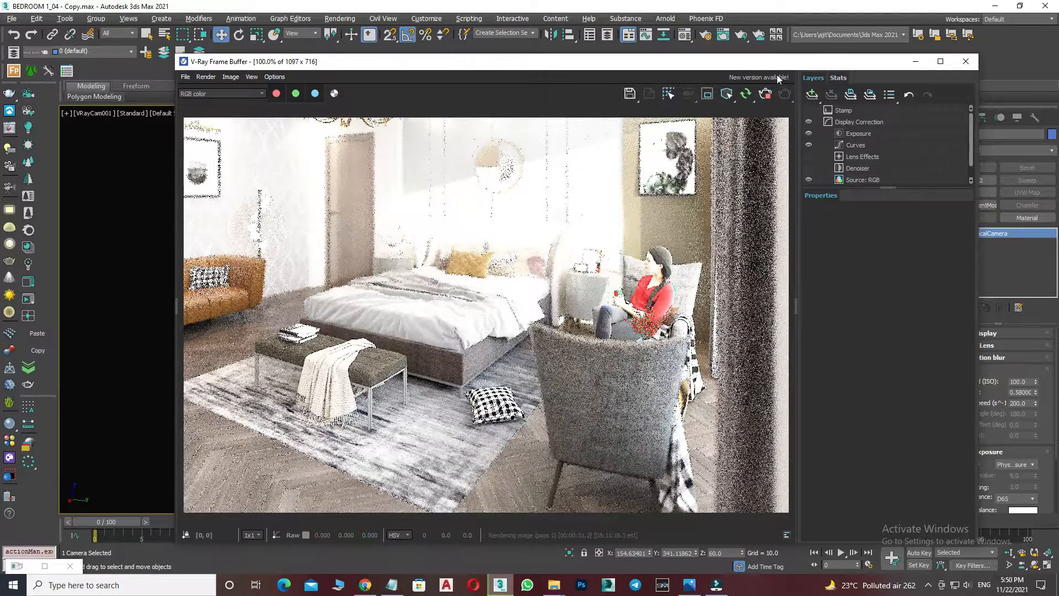
left_click_drag(774, 67, 650, 50)
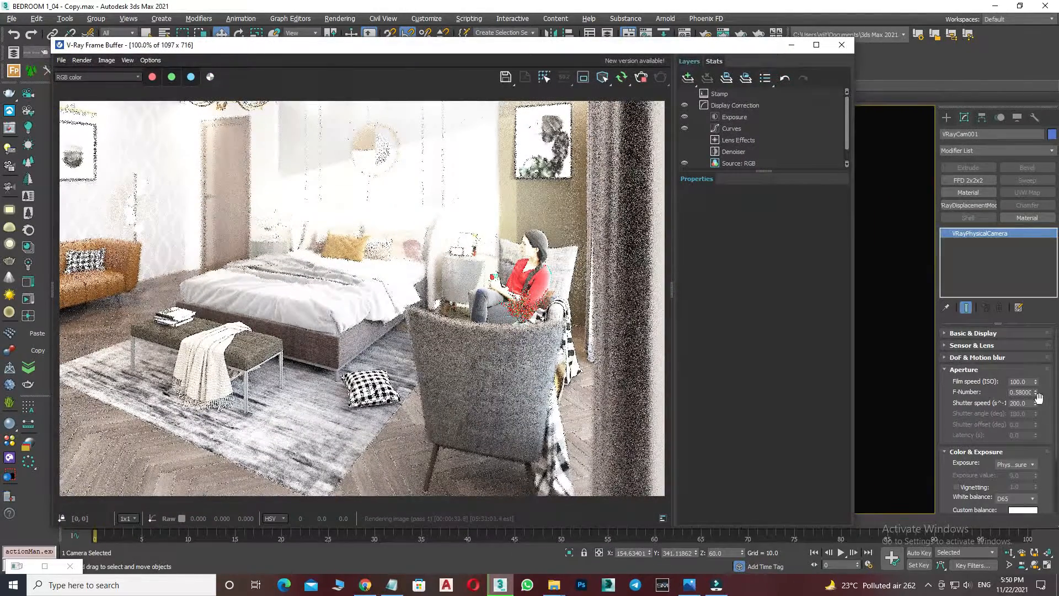
- Lower the camera's F-Number to 0.09, consulting the exposure chart in Photos, and render the view again
left_click_drag(1035, 392, 1040, 420)
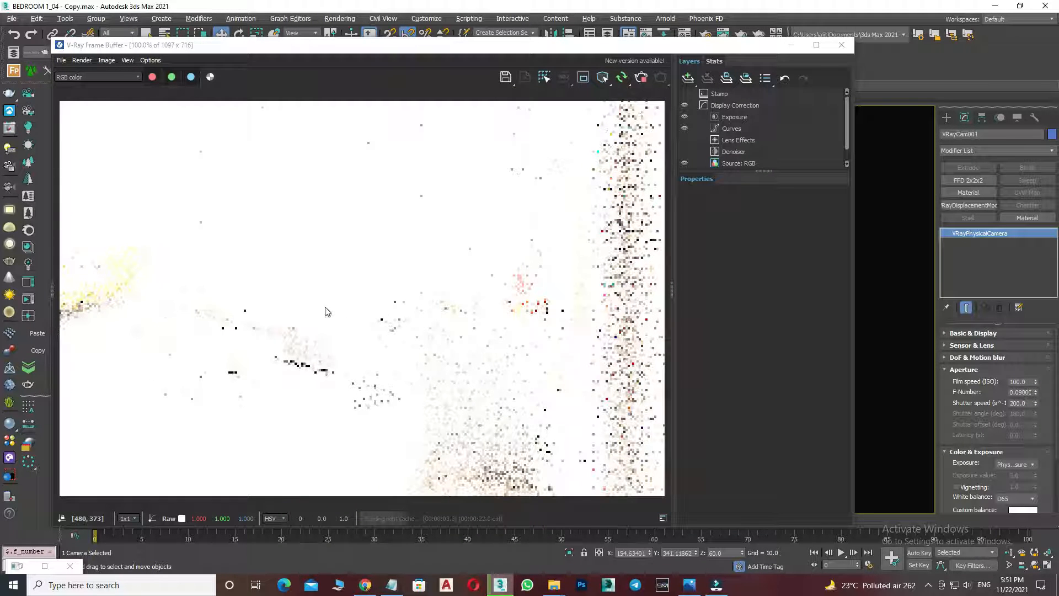
left_click(692, 588)
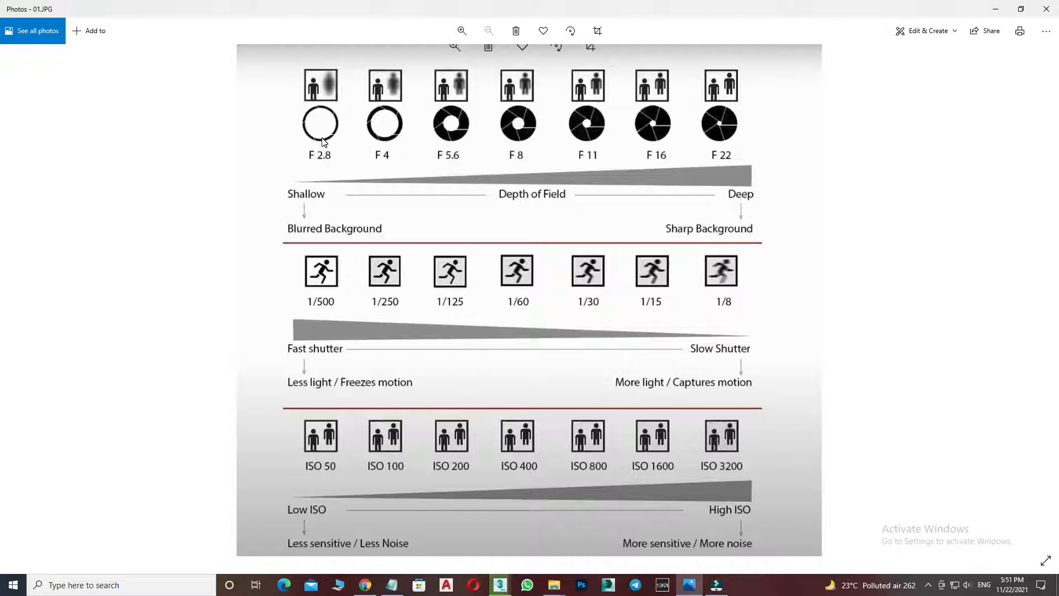
left_click(996, 9)
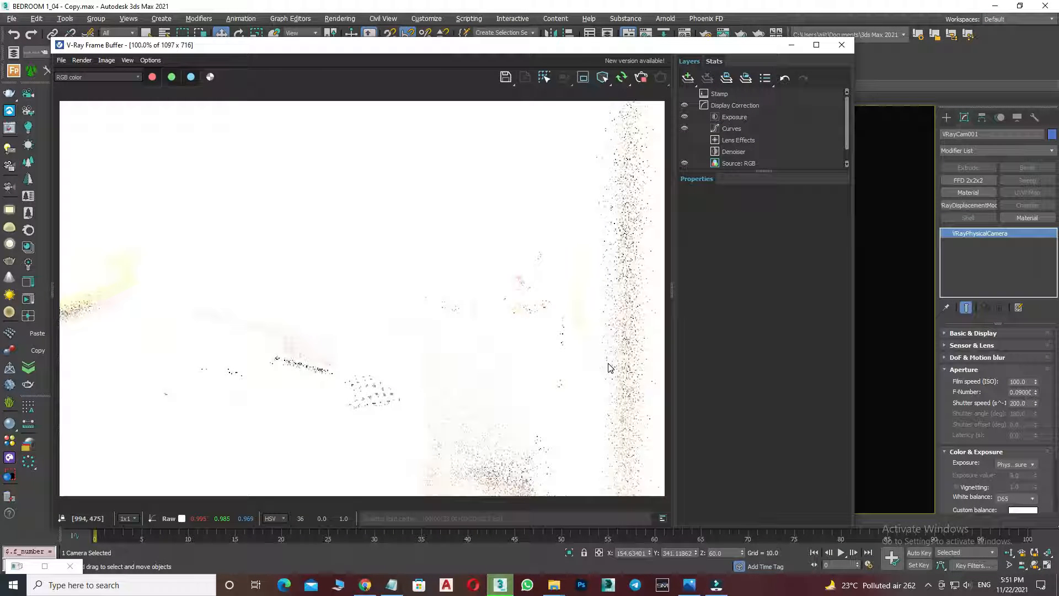
key("shift+q")
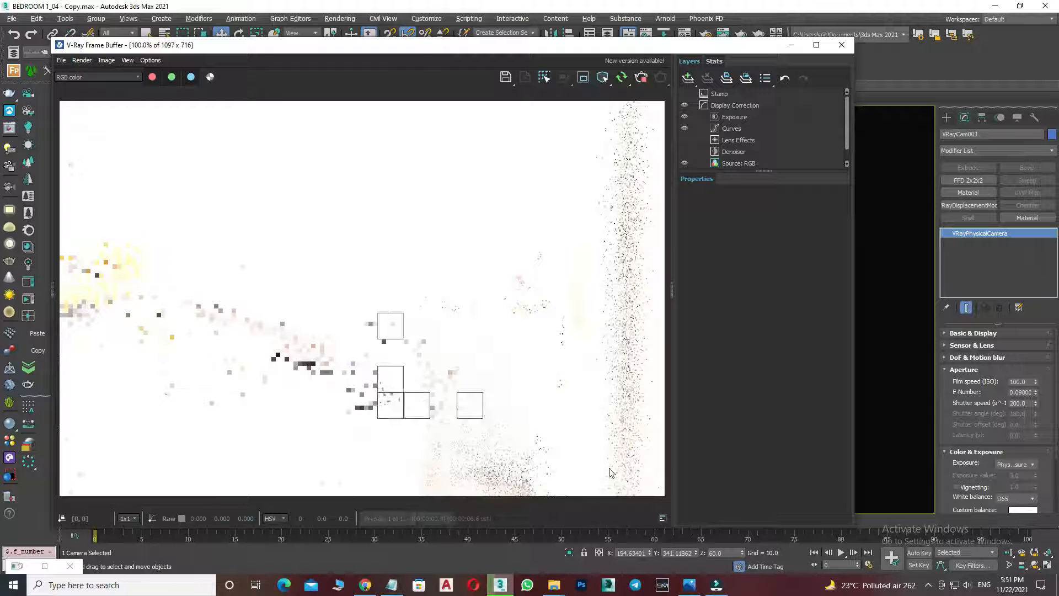